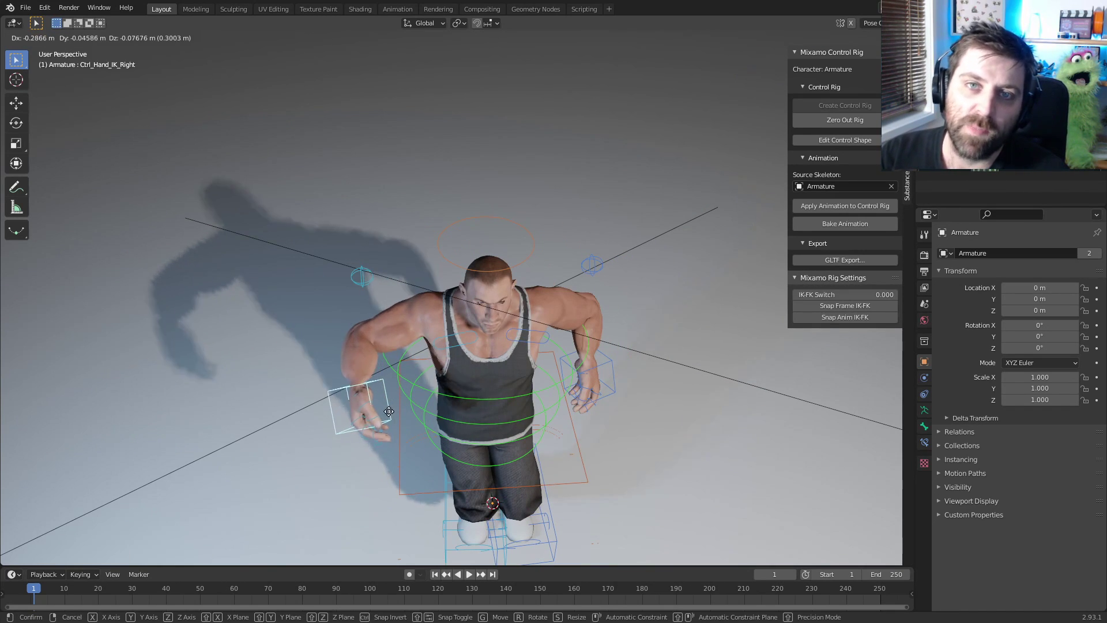
# Move and rotate the right hand IK control, then set the arm's IK-FK Switch to 1
pyautogui.moveTo(390, 411); pyautogui.dragTo(501, 410, button='middle')
pyautogui.press('r')
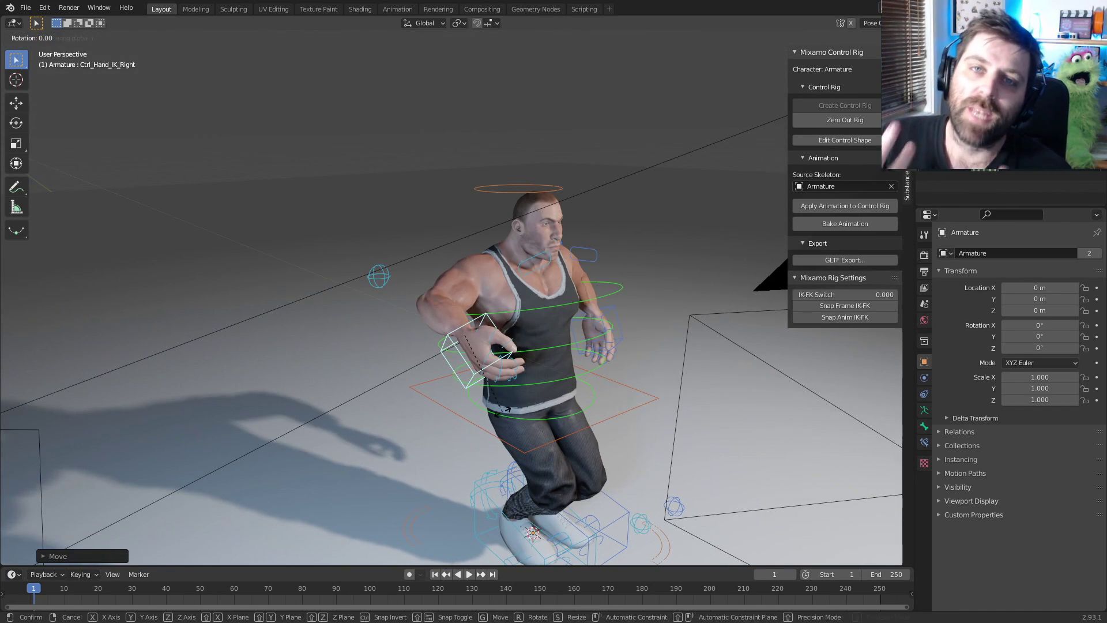
pyautogui.click(544, 405)
pyautogui.moveTo(830, 294); pyautogui.dragTo(891, 294)
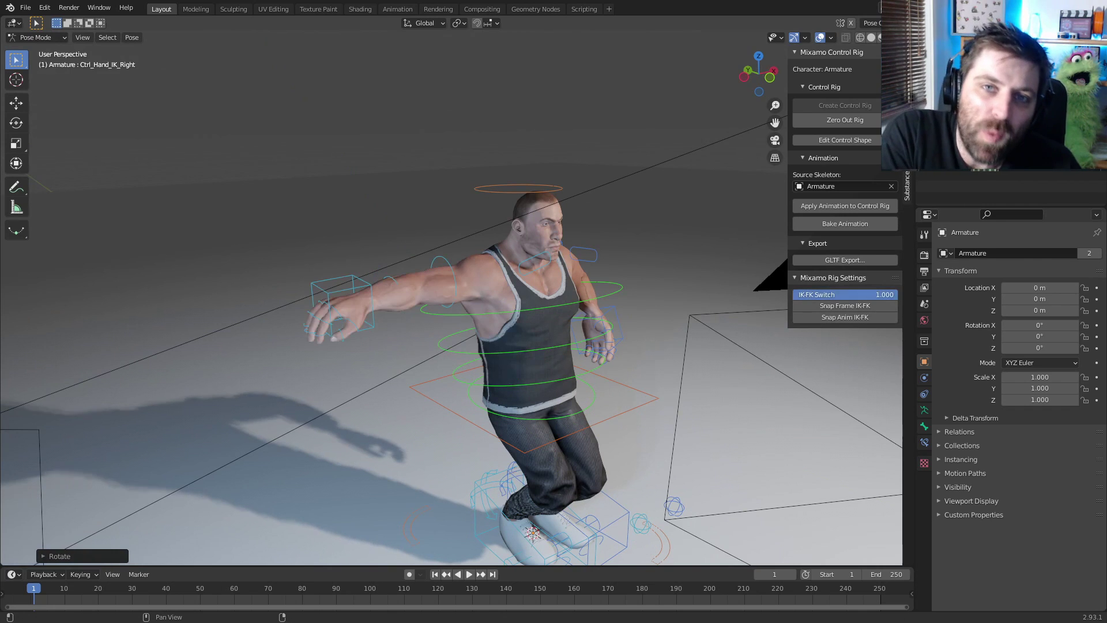
# Bend the right forearm and swing the upper arm down beside the body using FK controls
pyautogui.click(374, 330)
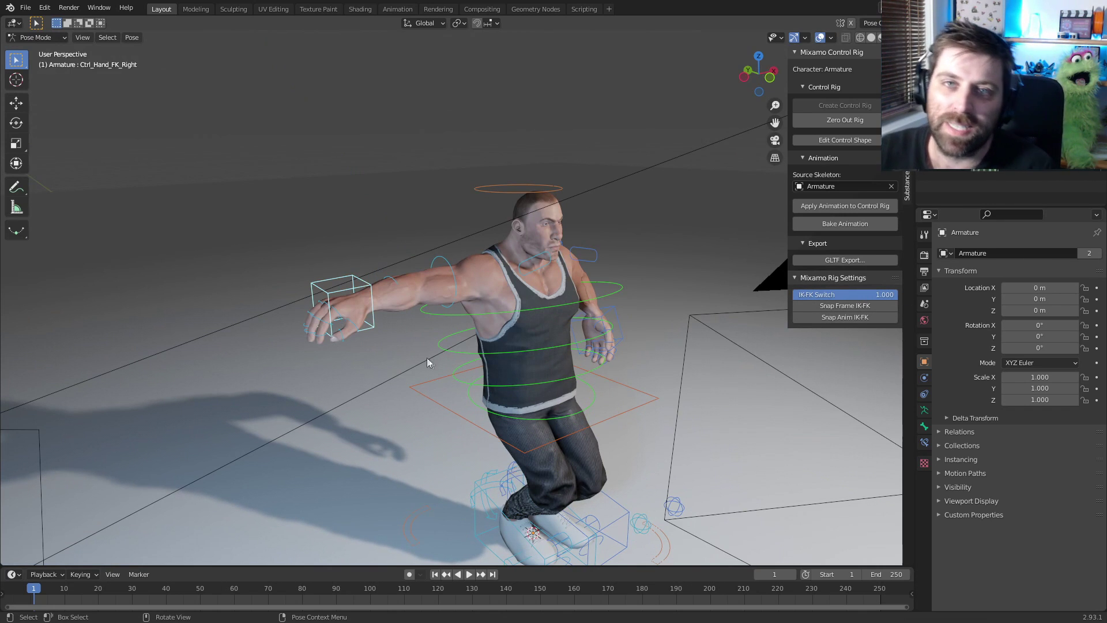
pyautogui.press('t')
pyautogui.click(391, 285)
pyautogui.press('r')
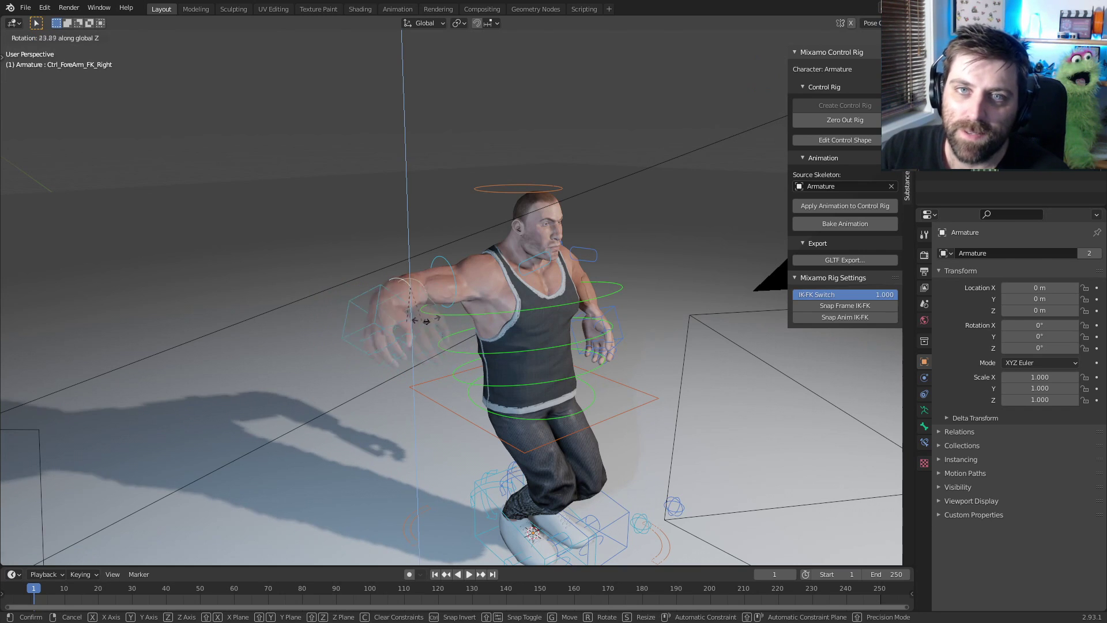
pyautogui.click(455, 297)
pyautogui.click(455, 297)
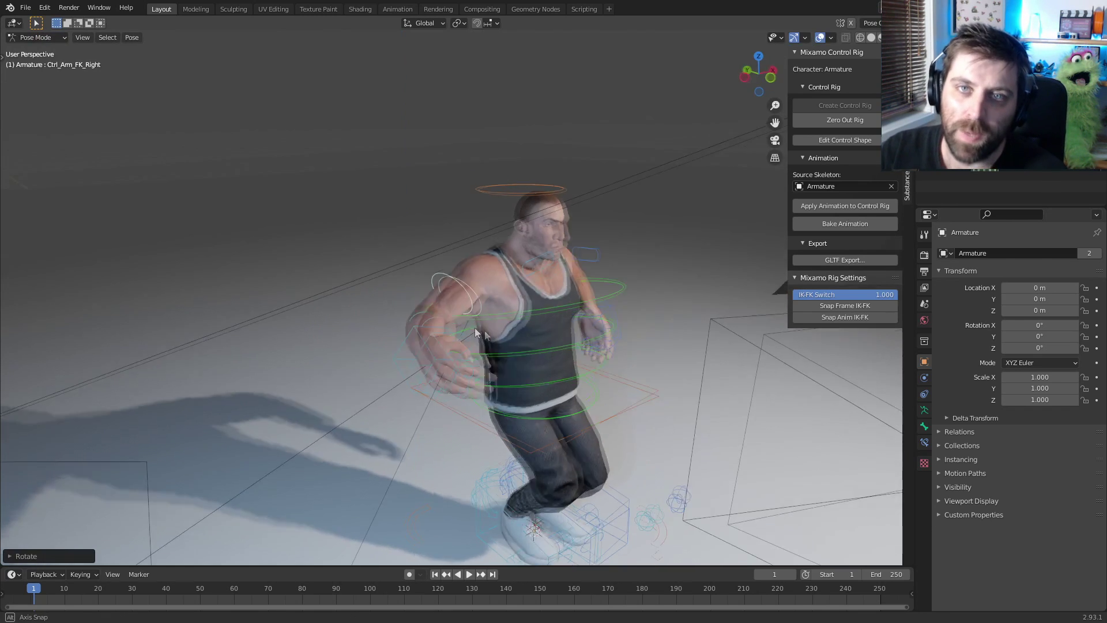
pyautogui.moveTo(455, 297); pyautogui.dragTo(548, 317, button='middle')
pyautogui.press('r')
pyautogui.click(633, 336)
# Pull the left hand IK control in near the hip
pyautogui.moveTo(633, 336); pyautogui.dragTo(555, 350, button='middle')
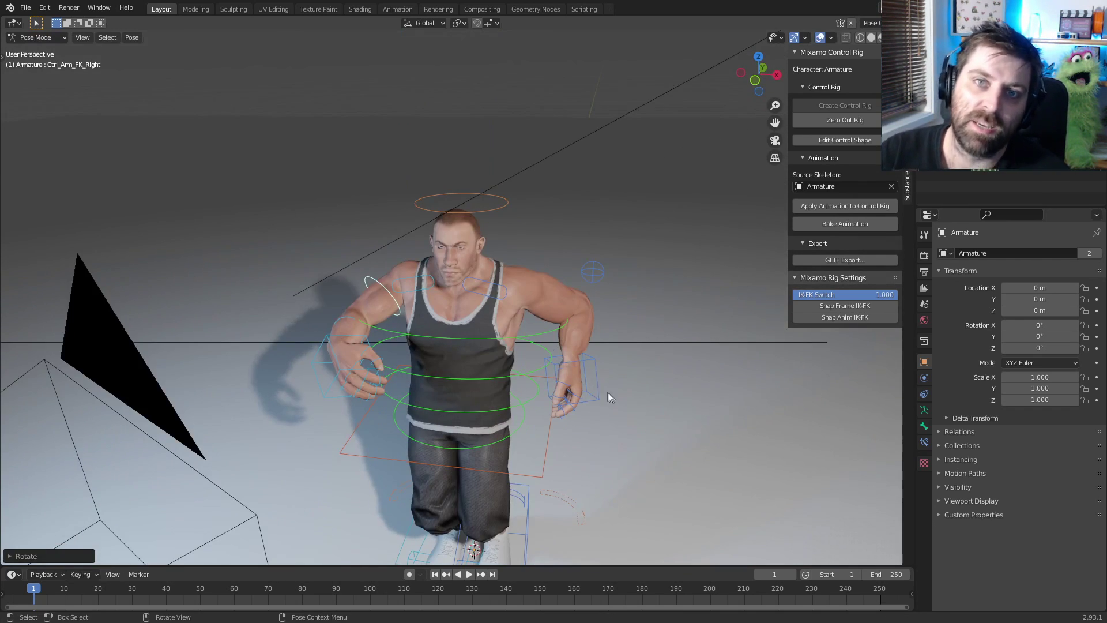
pyautogui.click(595, 405)
pyautogui.moveTo(596, 404); pyautogui.dragTo(571, 404, button='middle')
pyautogui.press('g')
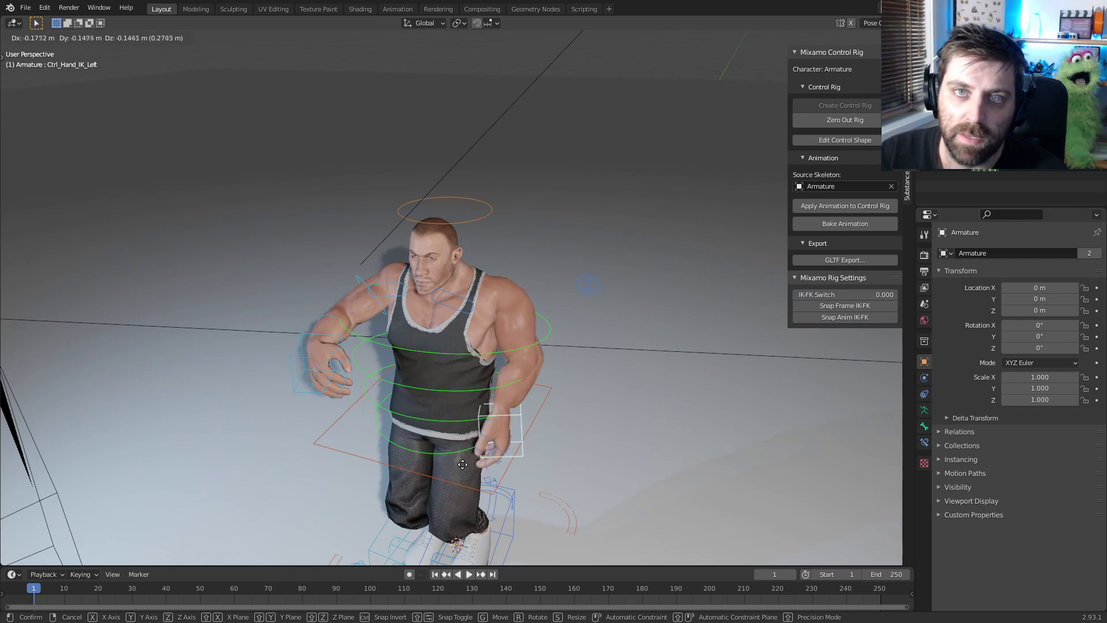
pyautogui.click(463, 464)
pyautogui.moveTo(463, 464); pyautogui.dragTo(502, 524, button='middle')
pyautogui.click(501, 527)
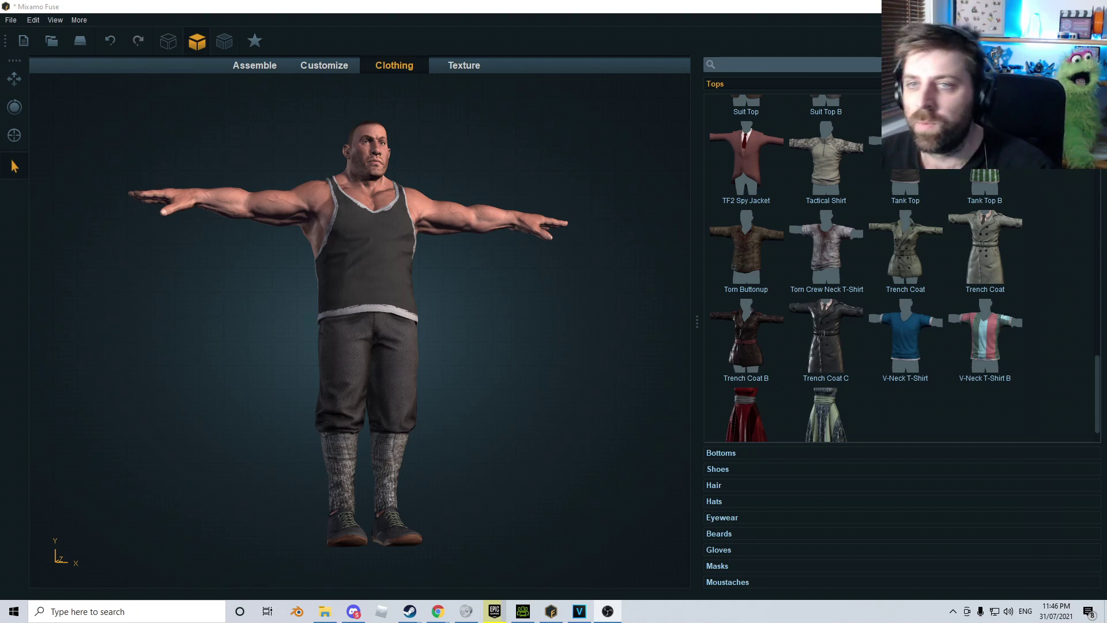
pyautogui.click(10, 19)
pyautogui.moveTo(87, 154)
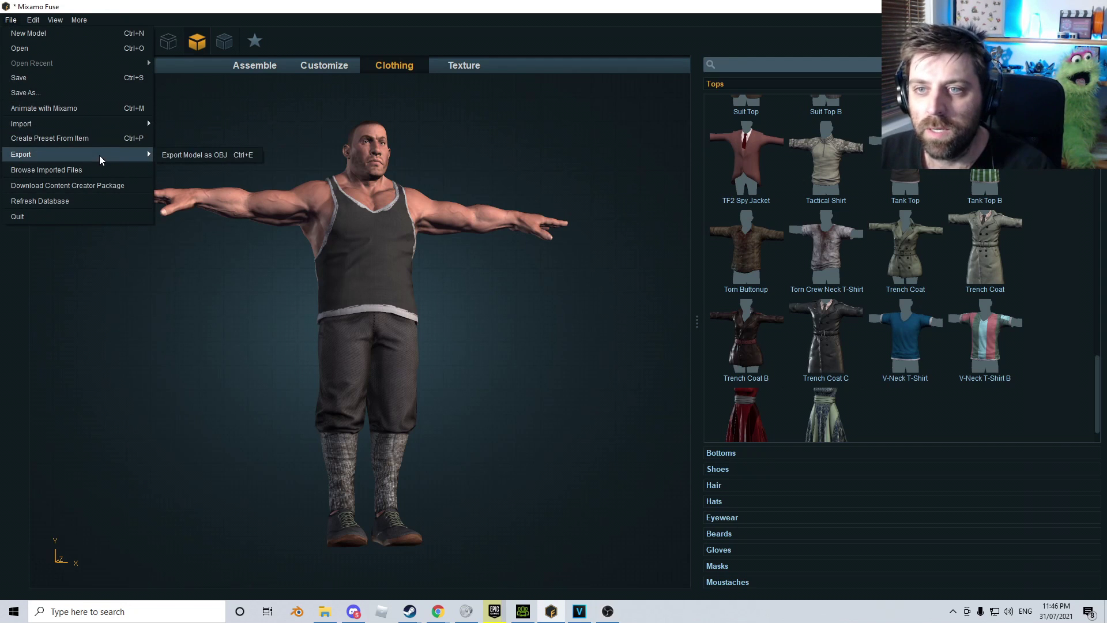
pyautogui.click(199, 157)
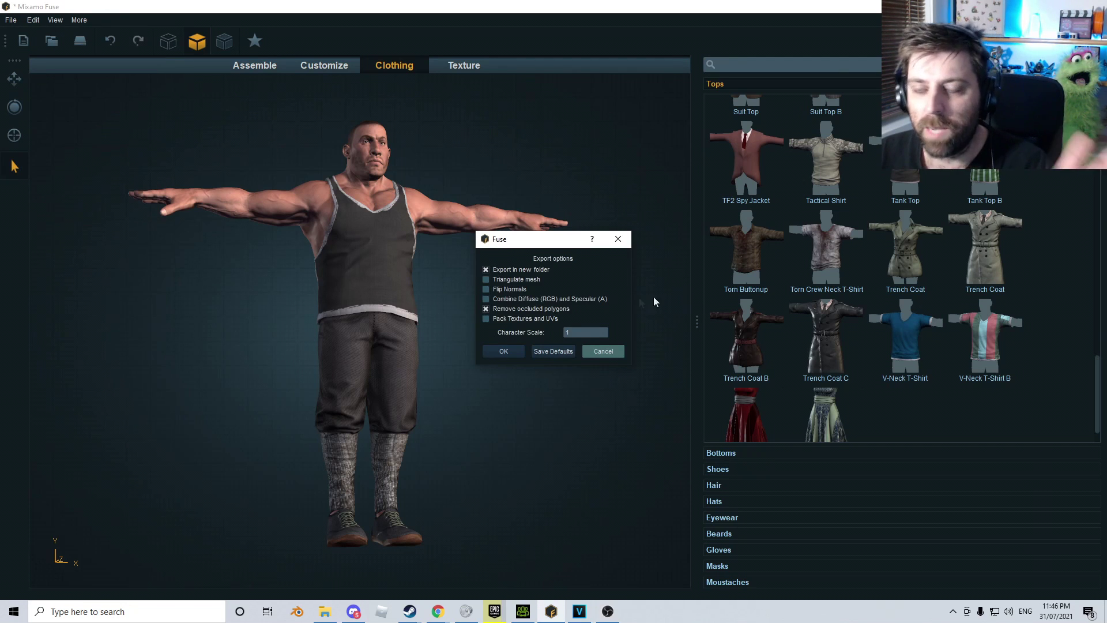
pyautogui.click(606, 349)
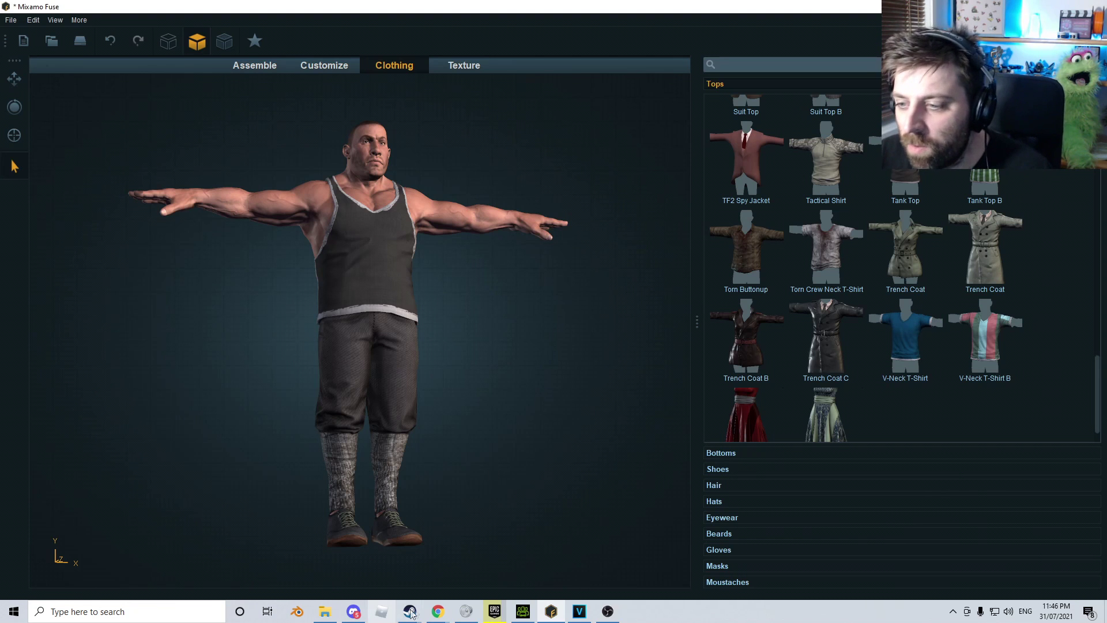
# Upload Brute.fbx to Mixamo by dropping it into the Upload Character window
pyautogui.moveTo(438, 611)
pyautogui.click(501, 562)
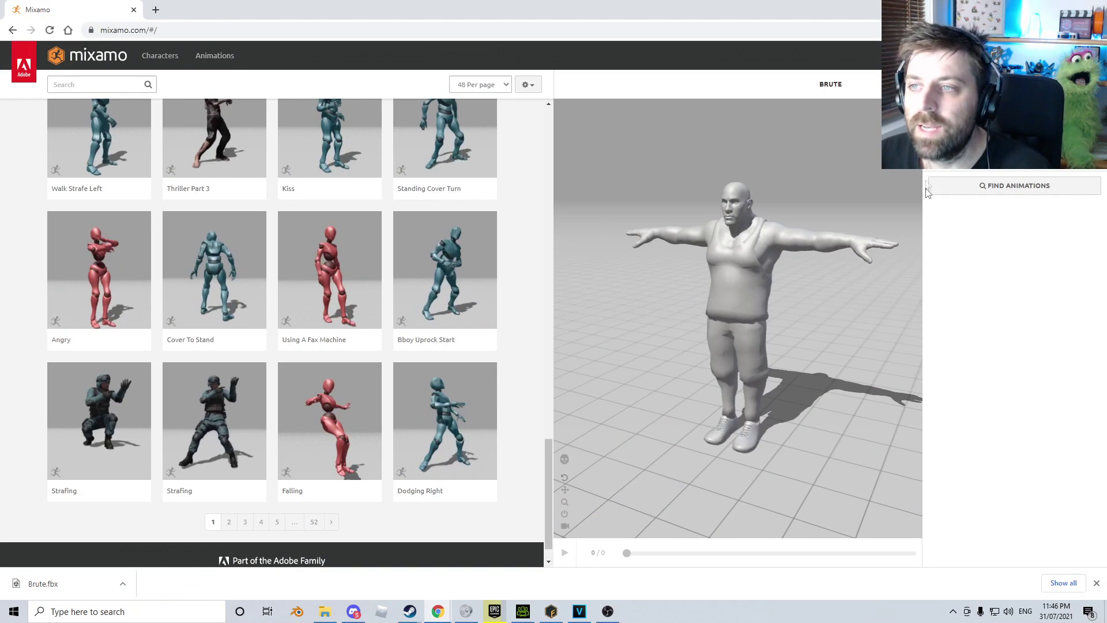
pyautogui.scroll(2, 777, 294)
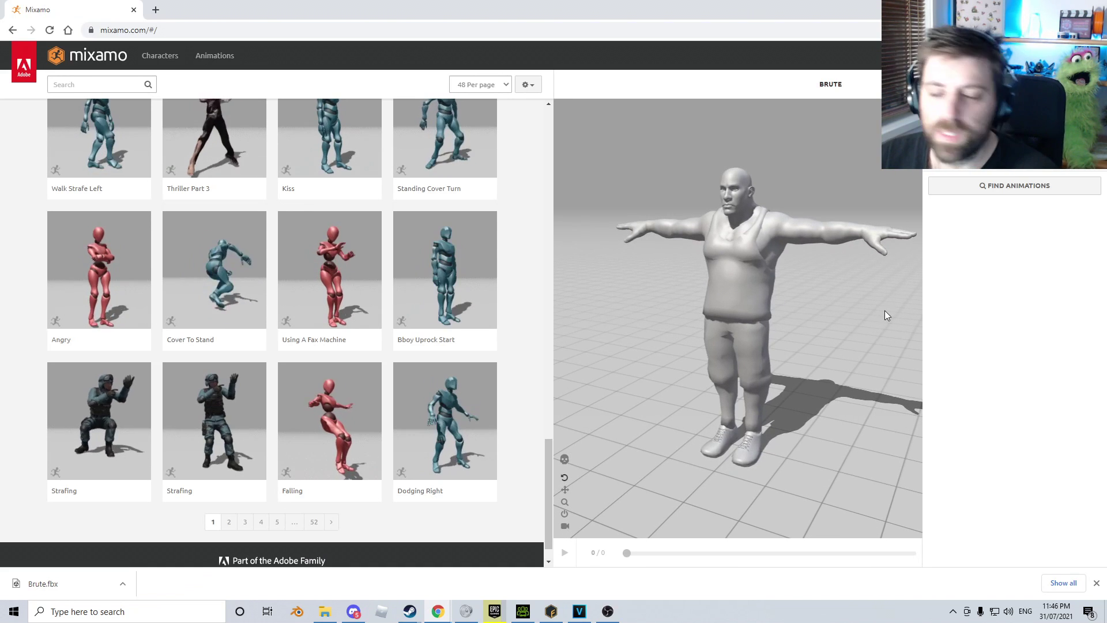
pyautogui.click(1014, 169)
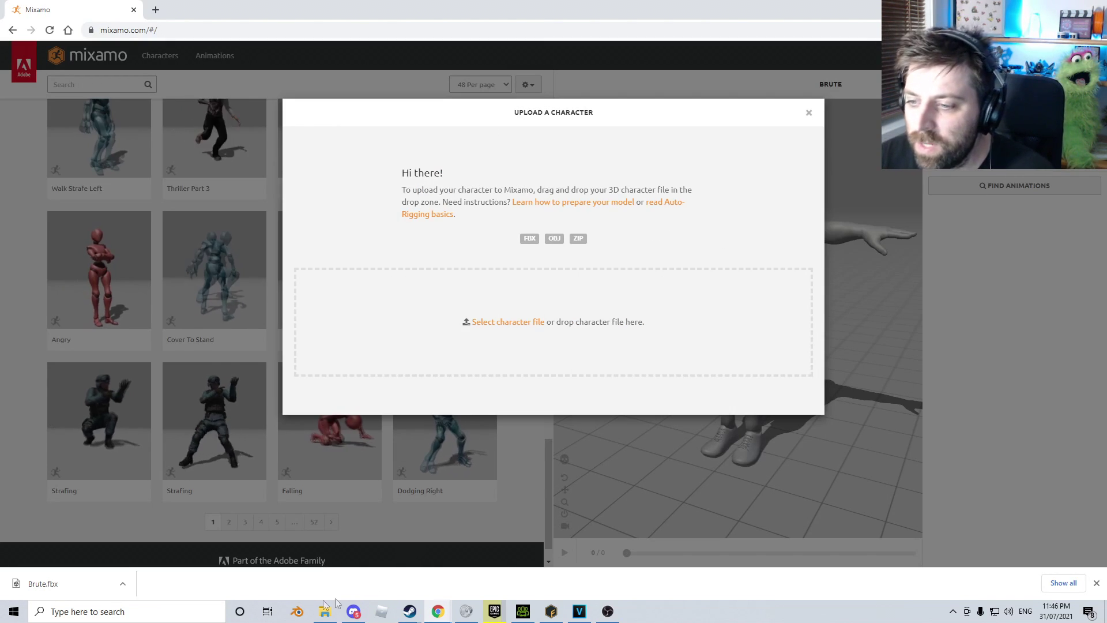
pyautogui.moveTo(336, 603); pyautogui.dragTo(567, 306)
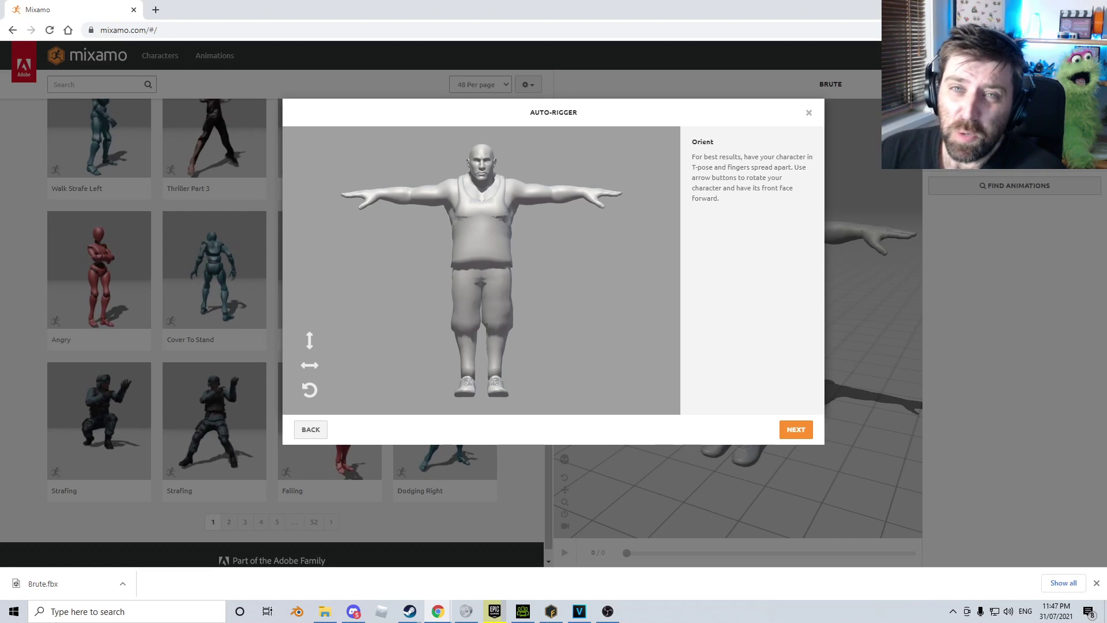
# Place the chin, wrist, elbow, knee and groin markers on the Brute, then run the auto-rigger
pyautogui.click(796, 429)
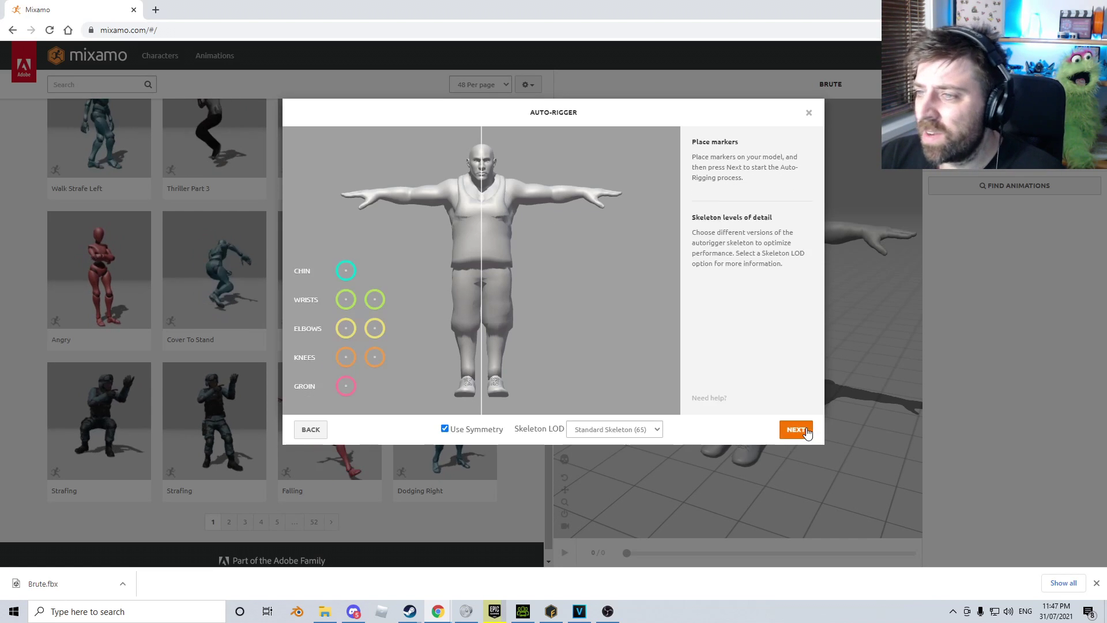
pyautogui.moveTo(346, 270); pyautogui.dragTo(481, 179)
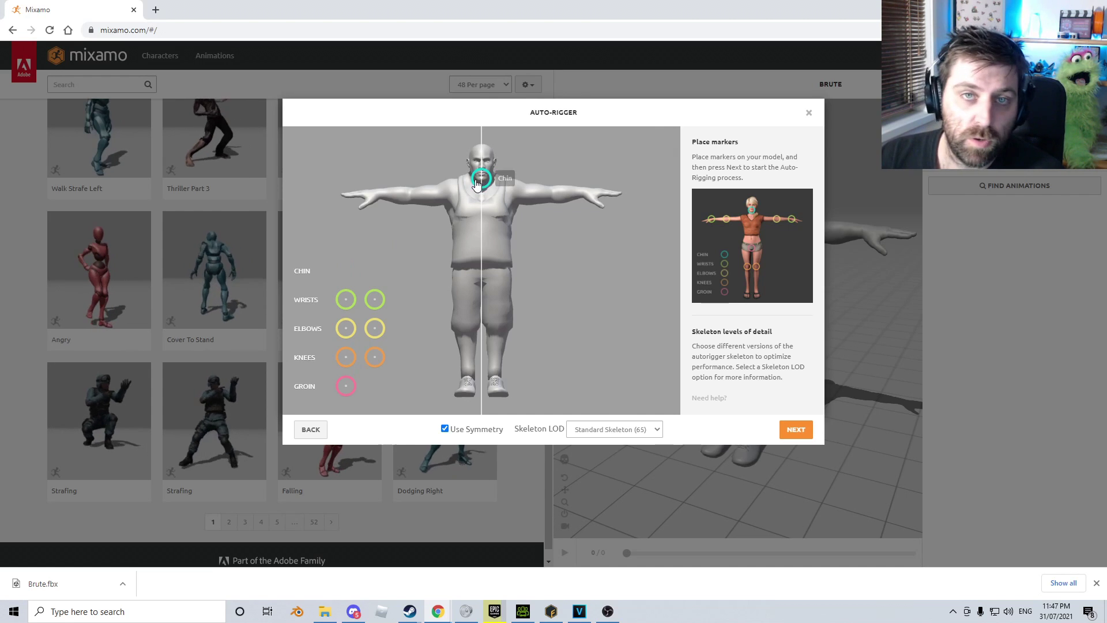
pyautogui.moveTo(375, 299)
pyautogui.mouseDown()
pyautogui.moveTo(573, 222)
pyautogui.moveTo(583, 194)
pyautogui.mouseUp()
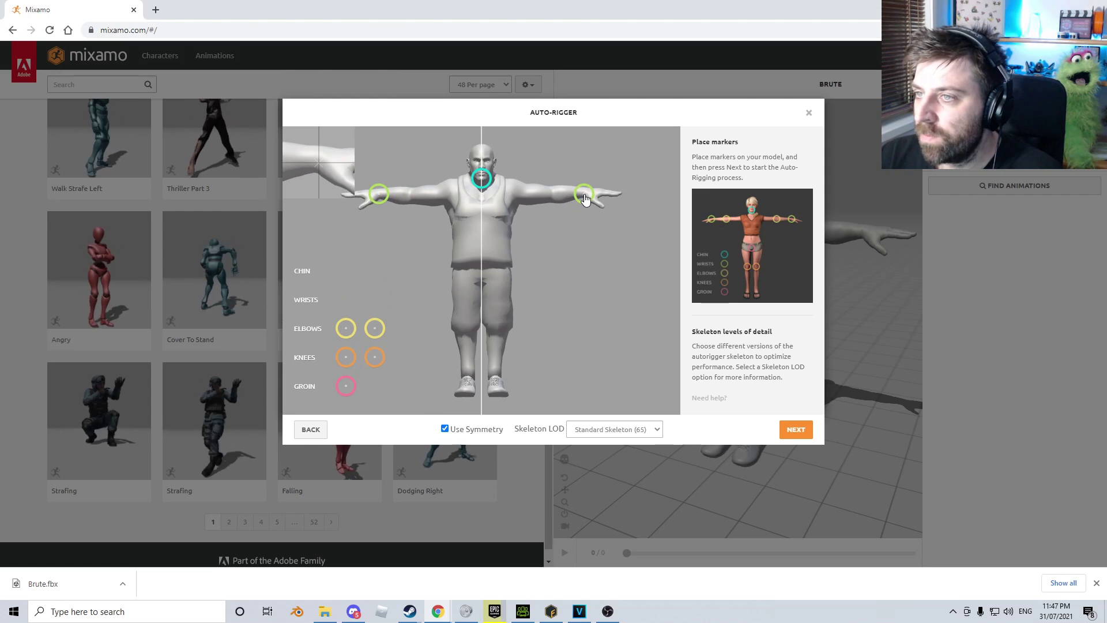
pyautogui.moveTo(375, 328)
pyautogui.mouseDown()
pyautogui.moveTo(508, 247)
pyautogui.moveTo(553, 195)
pyautogui.mouseUp()
pyautogui.moveTo(474, 182); pyautogui.dragTo(482, 177)
pyautogui.moveTo(382, 358)
pyautogui.mouseDown()
pyautogui.moveTo(507, 282)
pyautogui.moveTo(489, 338)
pyautogui.mouseUp()
pyautogui.moveTo(346, 385); pyautogui.dragTo(481, 282)
pyautogui.click(795, 437)
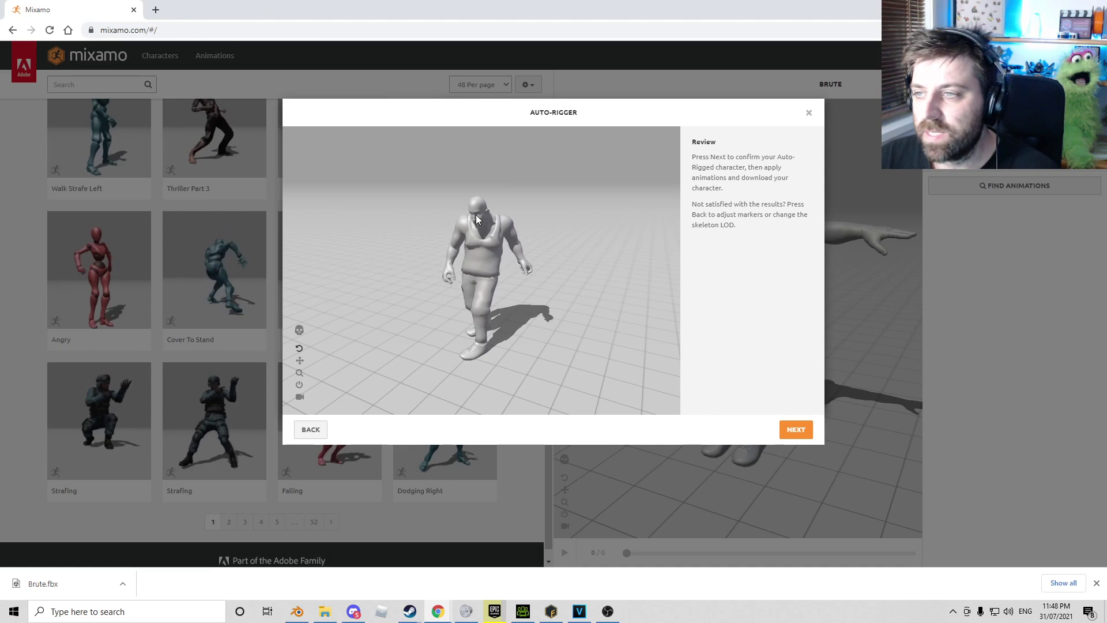
# Accept the auto-rig and download Brute as FBX Binary in T-pose
pyautogui.click(795, 431)
pyautogui.click(793, 431)
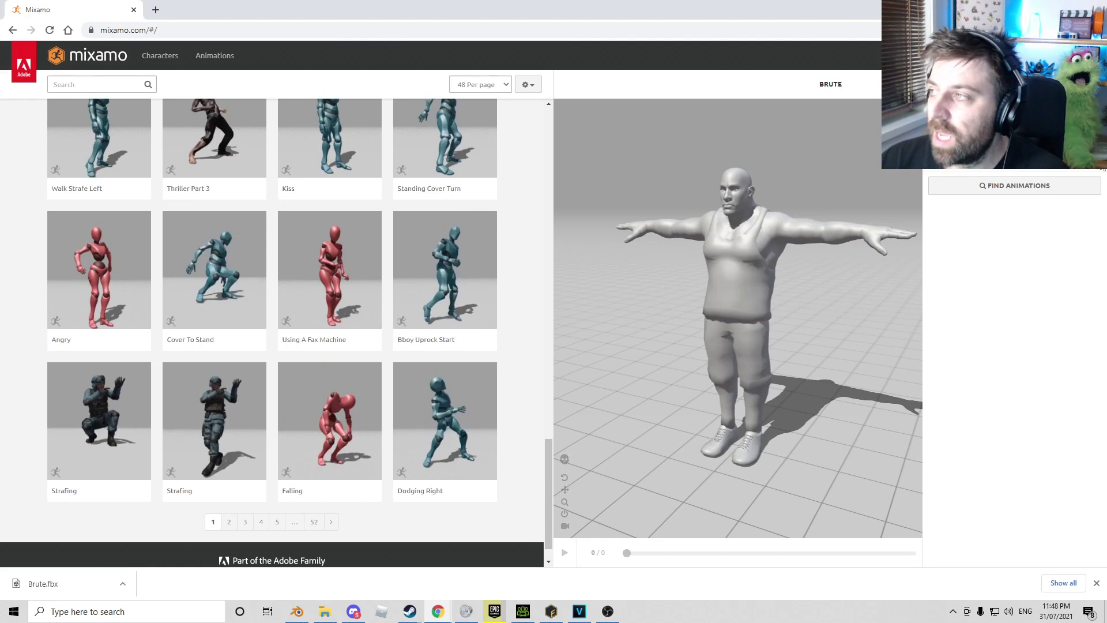
pyautogui.click(974, 85)
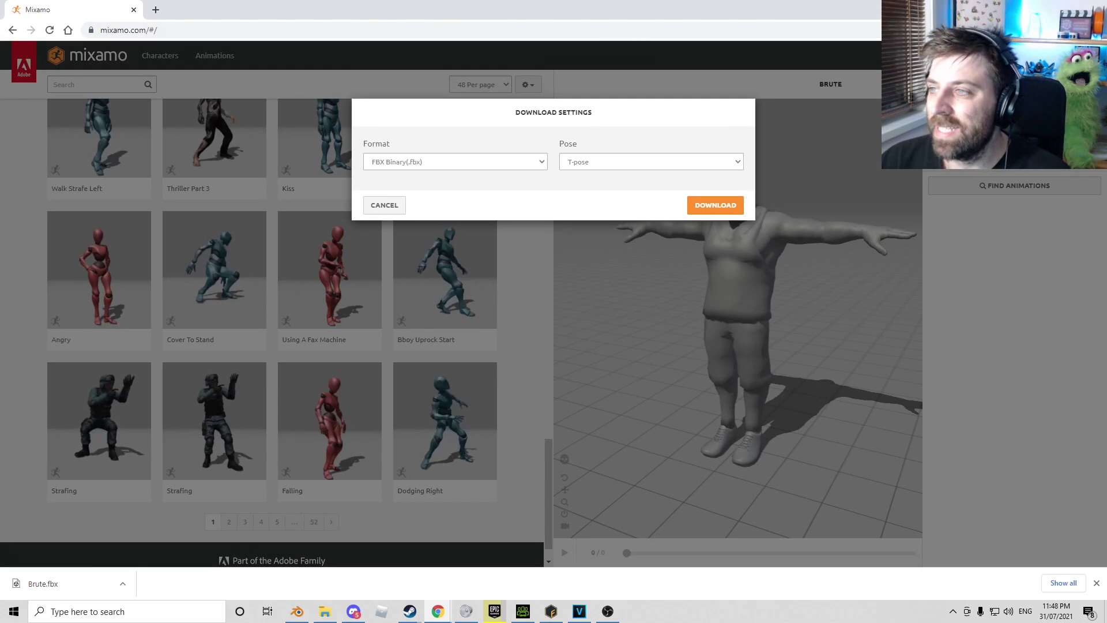
pyautogui.click(717, 208)
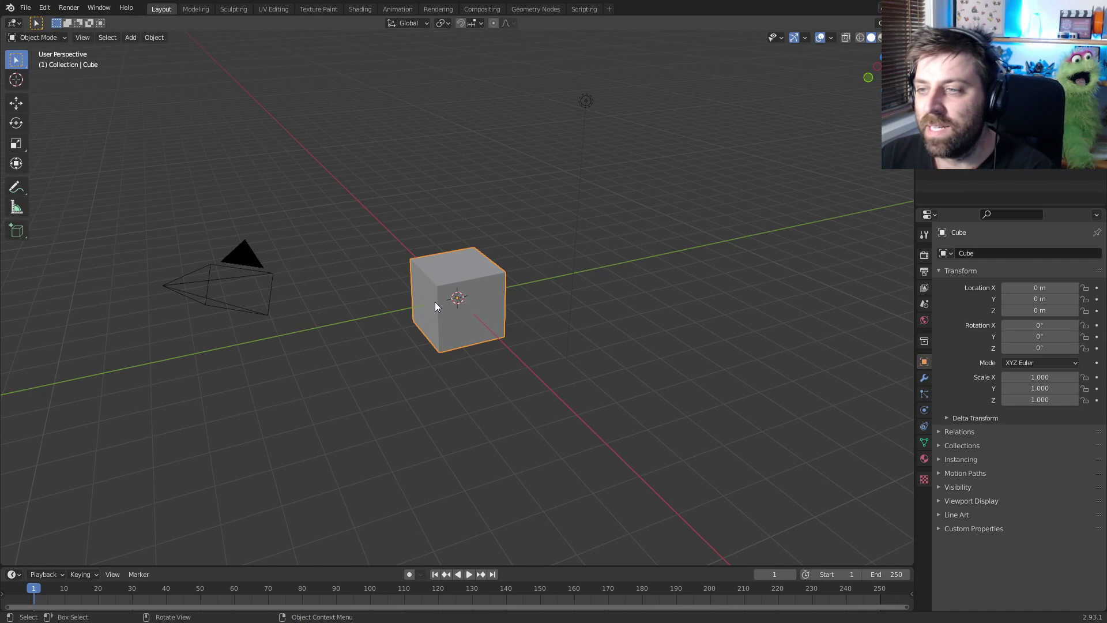
# Delete the default cube and import Brute.fbx from the Downloads folder
pyautogui.press('Delete')
pyautogui.click(28, 10)
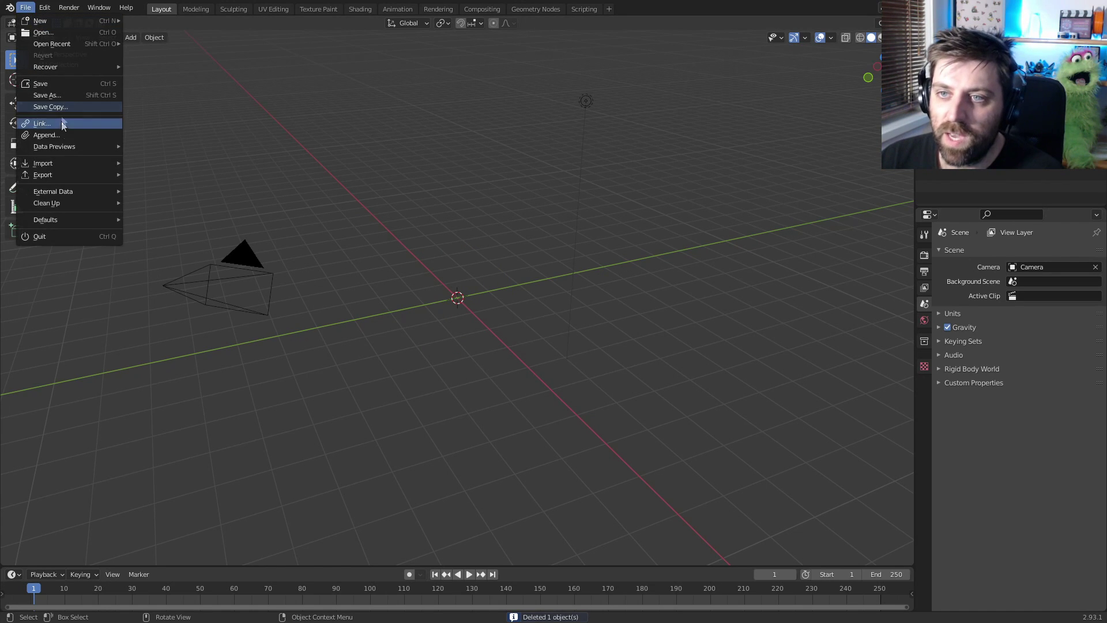
pyautogui.moveTo(58, 163)
pyautogui.click(172, 244)
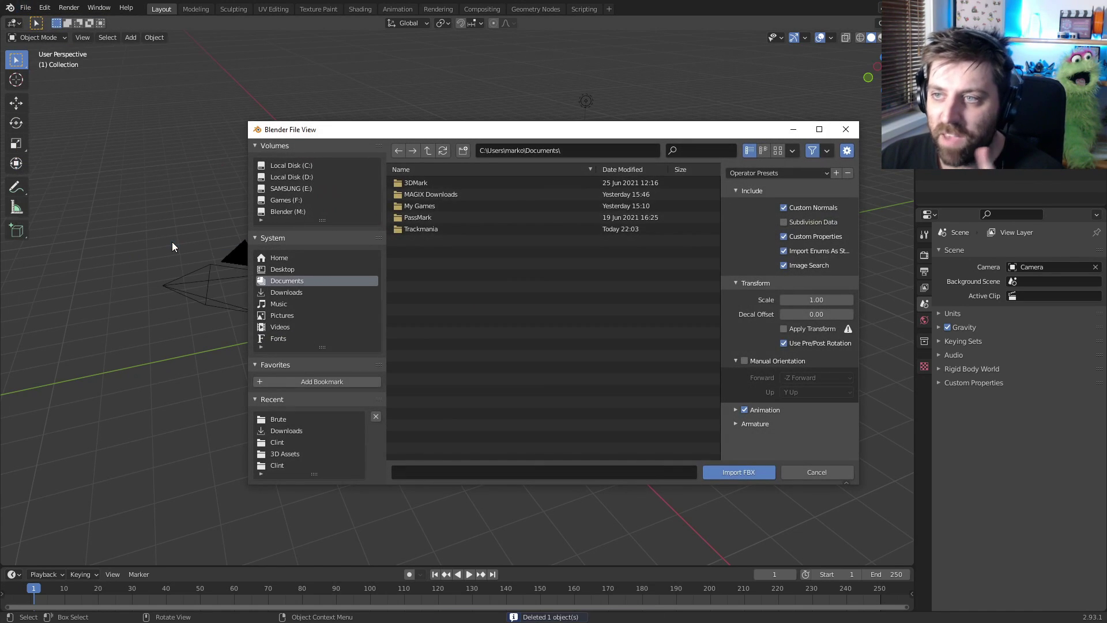
pyautogui.click(311, 293)
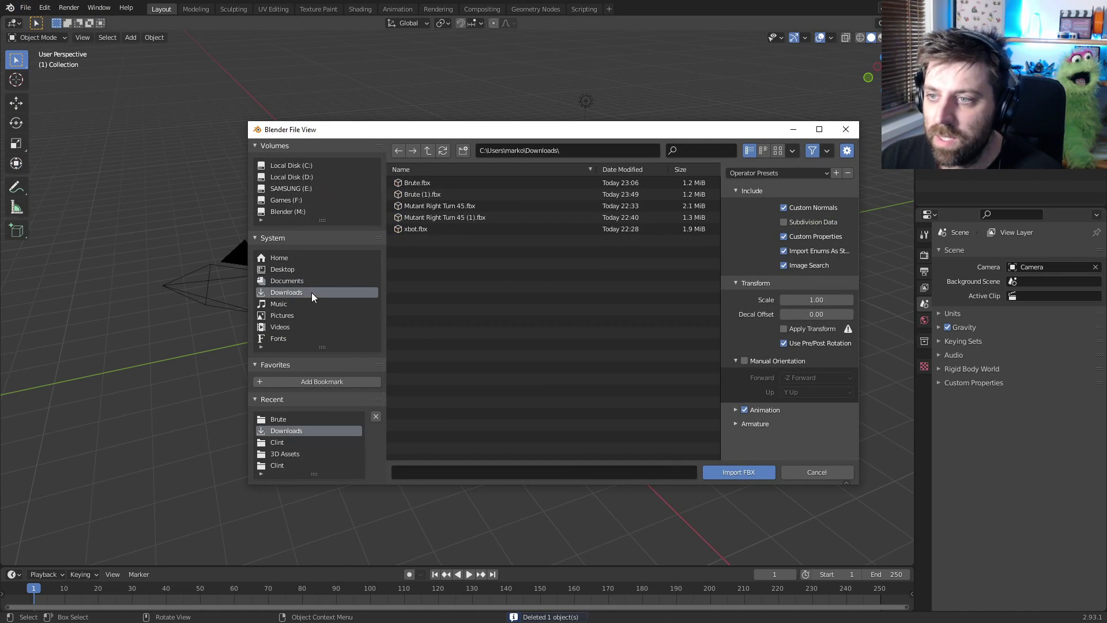
pyautogui.click(435, 182)
pyautogui.doubleClick(435, 182)
pyautogui.scroll(7, 433, 317)
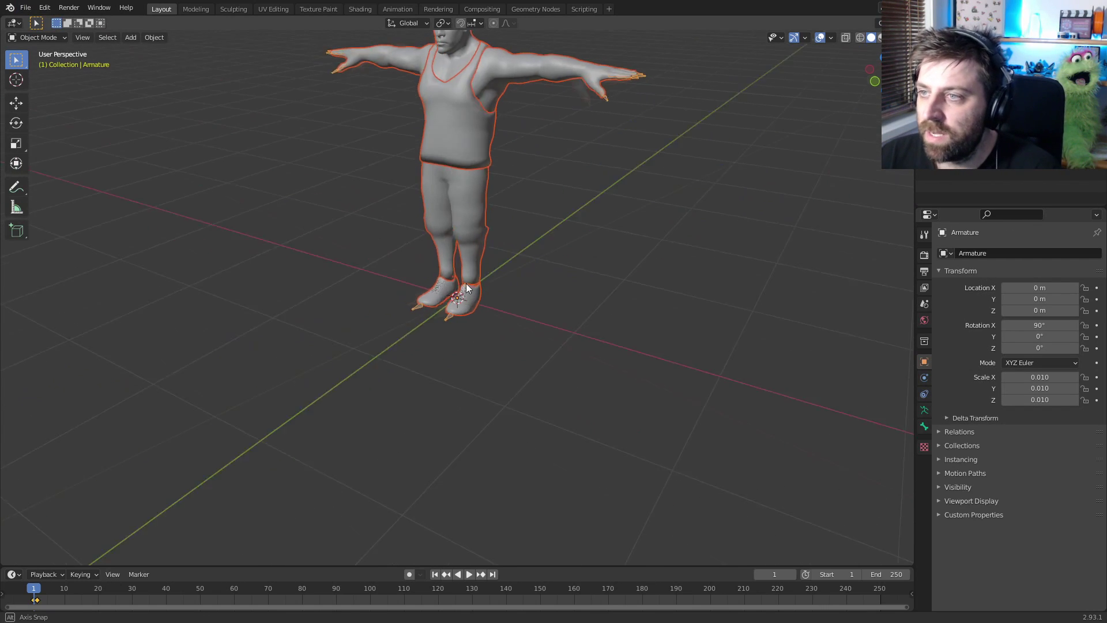
pyautogui.moveTo(432, 316); pyautogui.dragTo(518, 307, button='middle')
# Show the viewport sidebar and check the add-on in Edit > Preferences before closing it
pyautogui.press('n')
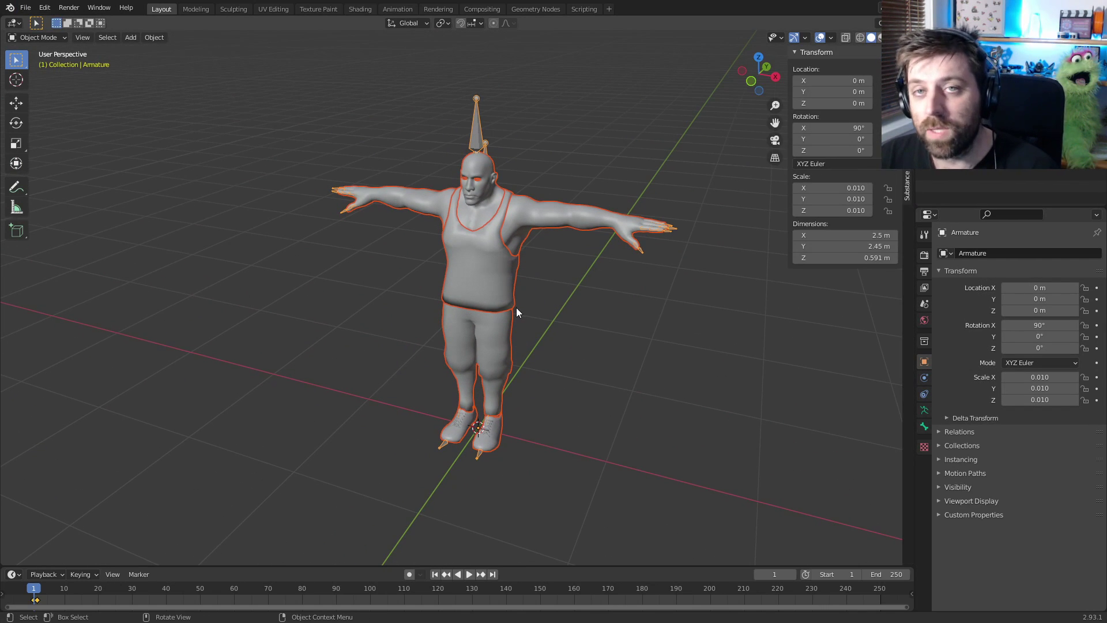
pyautogui.click(45, 7)
pyautogui.click(45, 7)
pyautogui.click(44, 8)
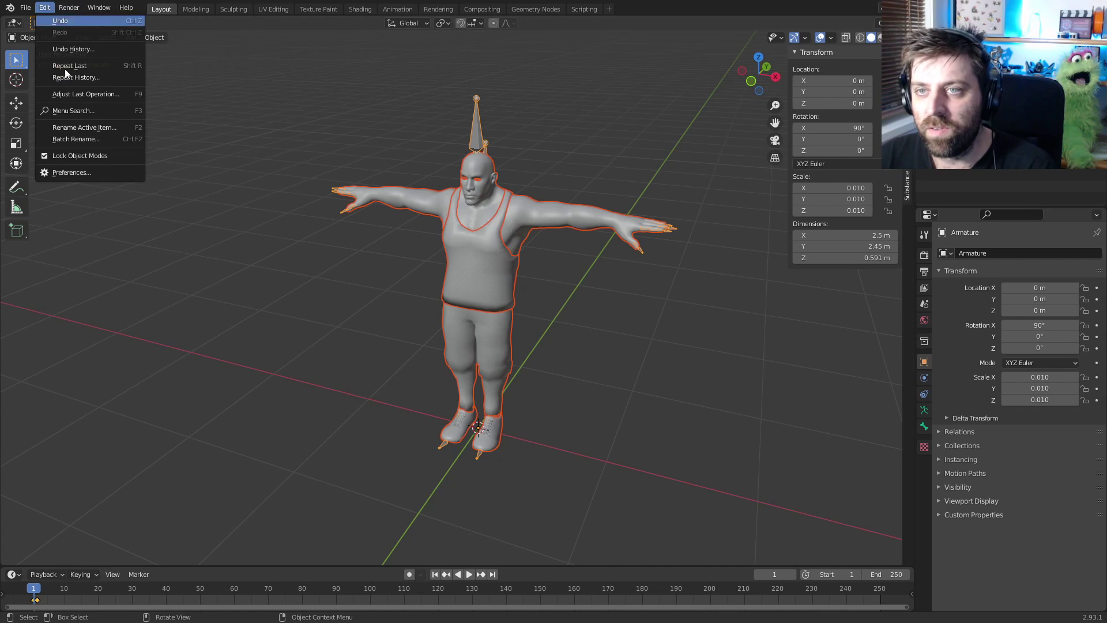
pyautogui.click(69, 173)
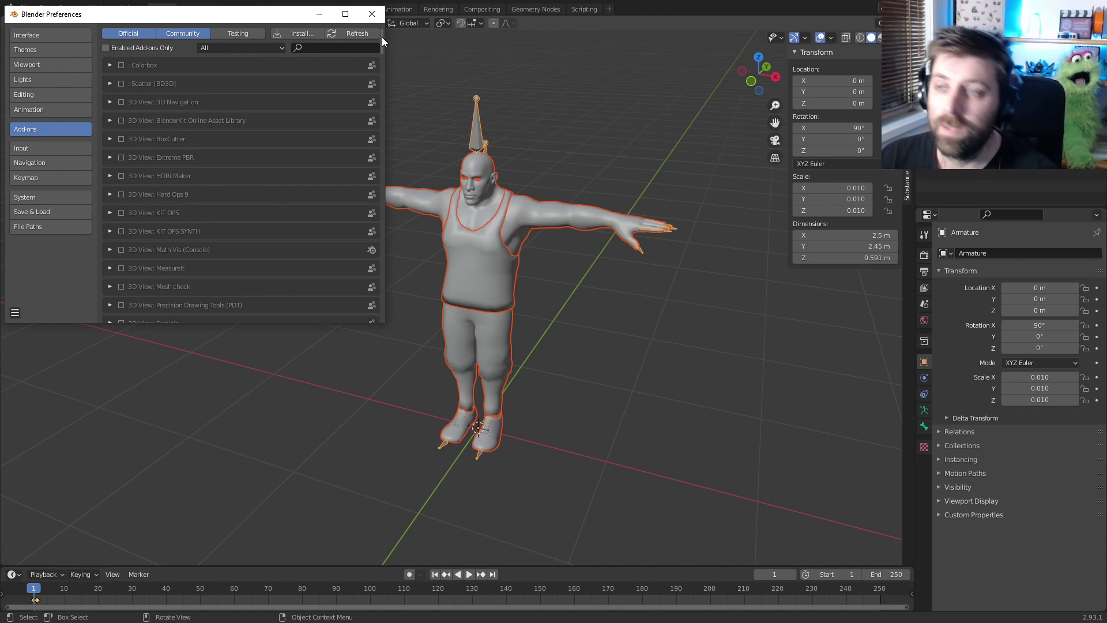
pyautogui.click(375, 19)
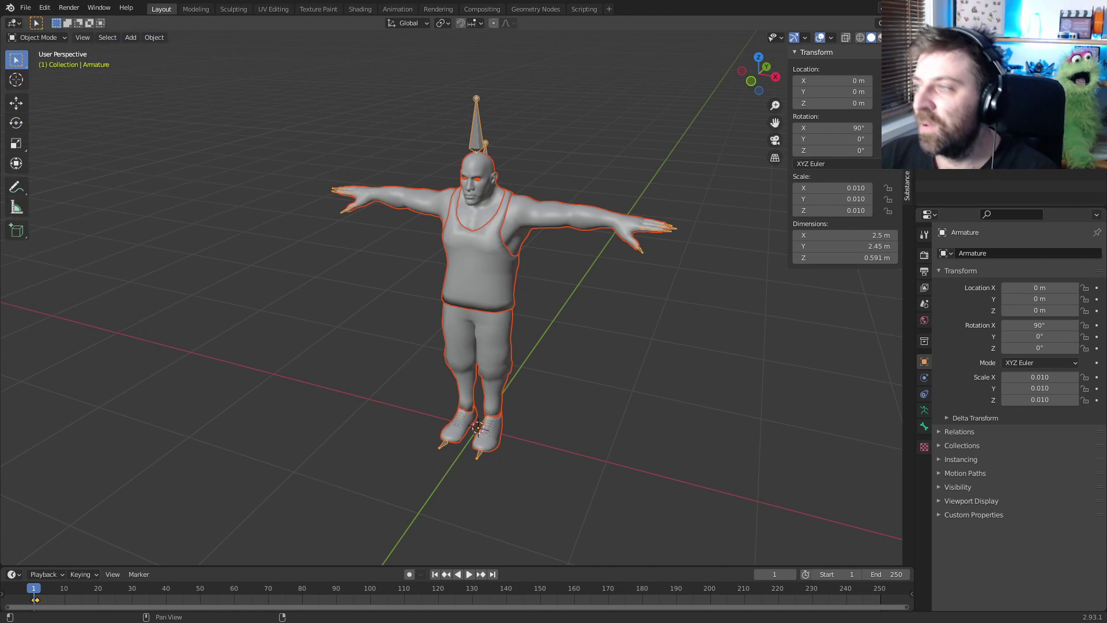
pyautogui.click(906, 104)
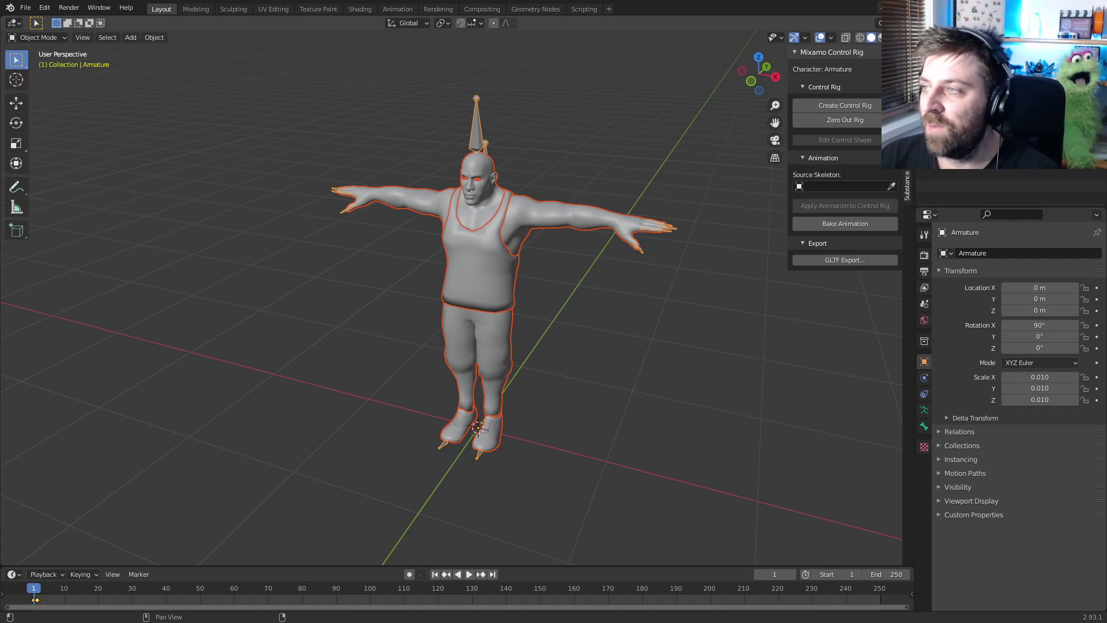
# Zero out the rig, set Source Skeleton to Armature, and create the IK arms/legs control rig
pyautogui.click(843, 122)
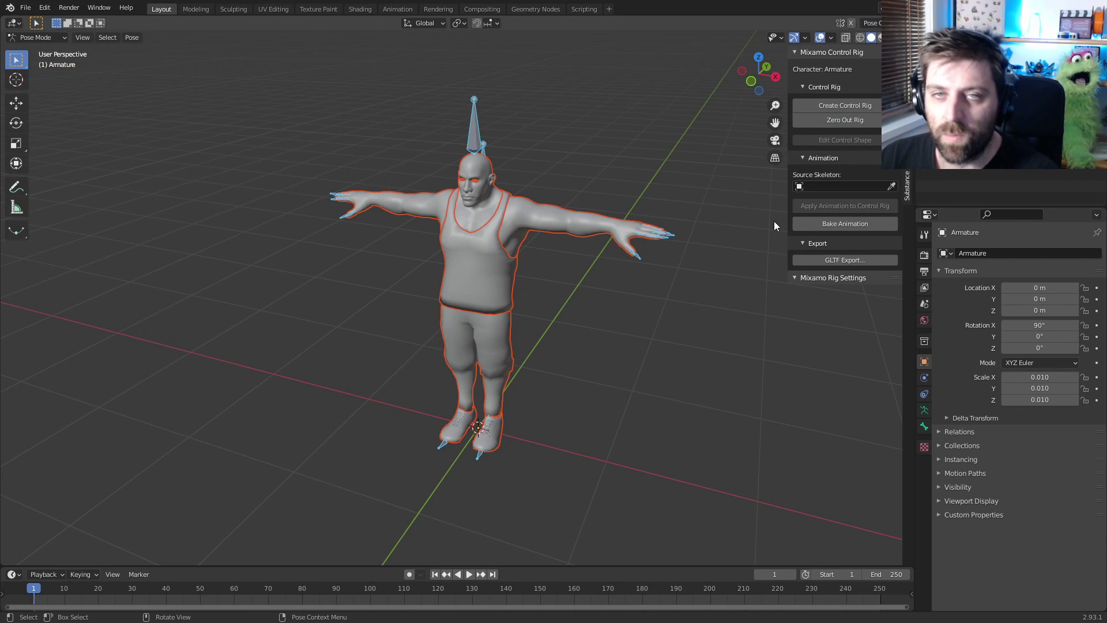
pyautogui.click(845, 186)
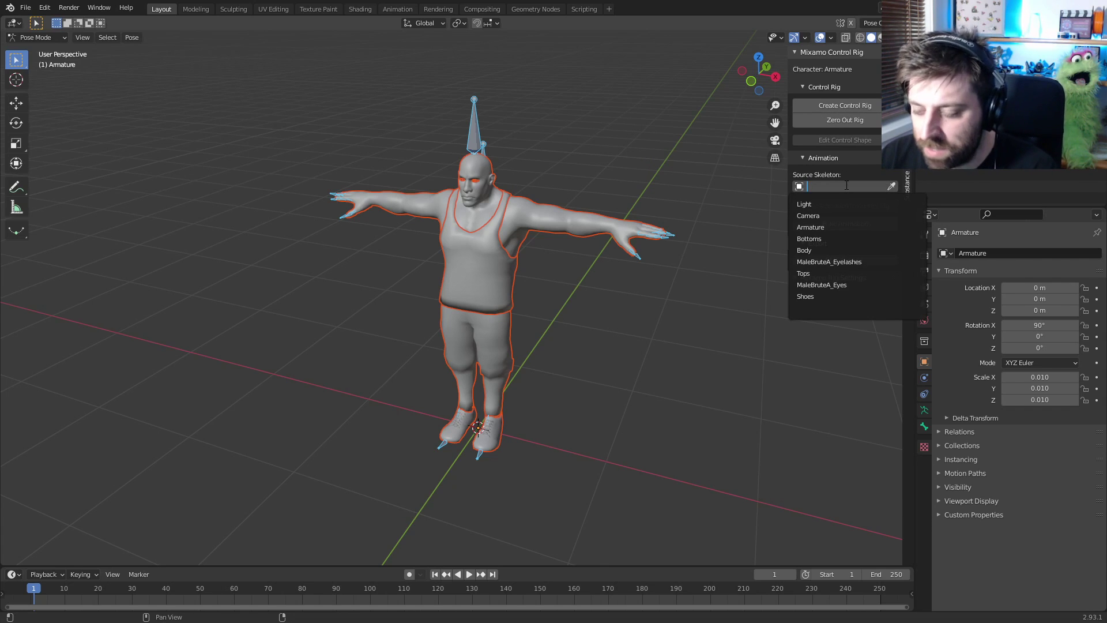
pyautogui.write('arm')
pyautogui.press('Return')
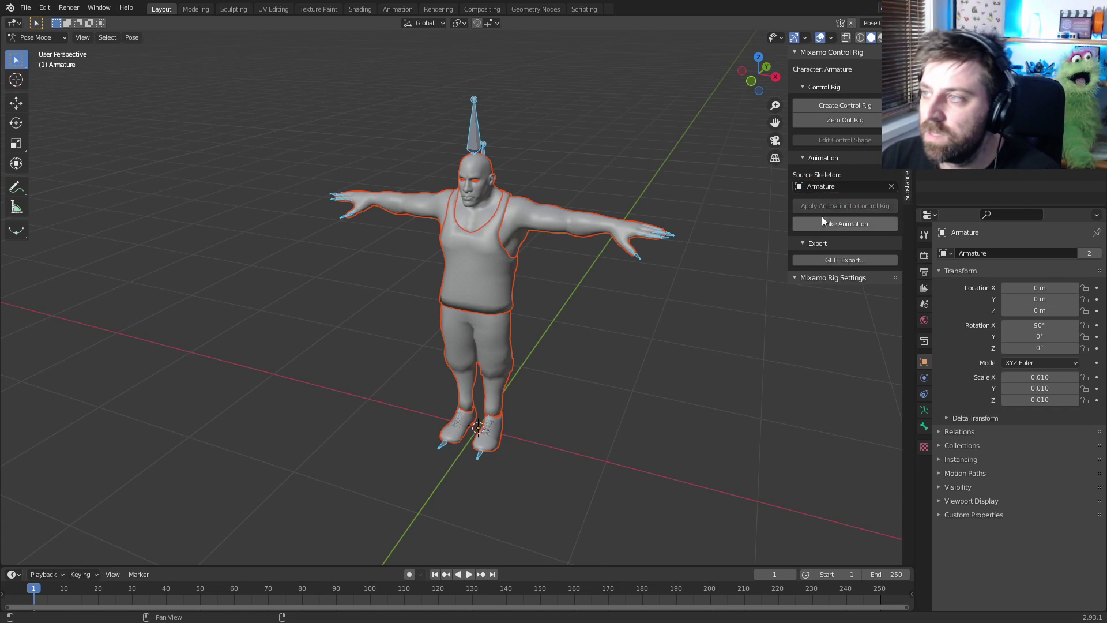
pyautogui.click(852, 106)
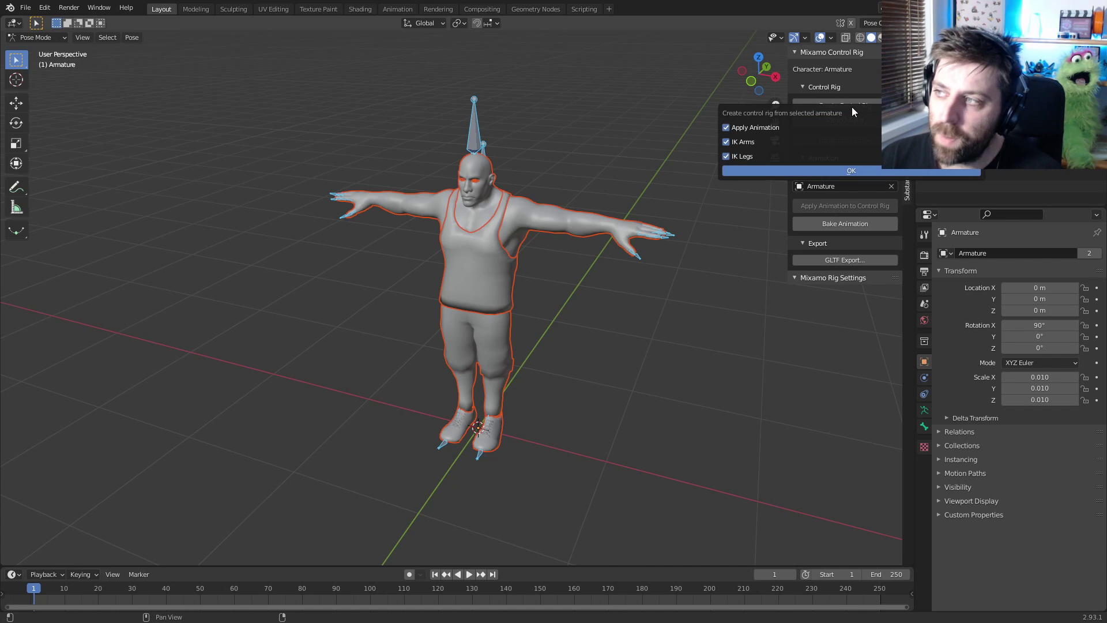
pyautogui.click(842, 172)
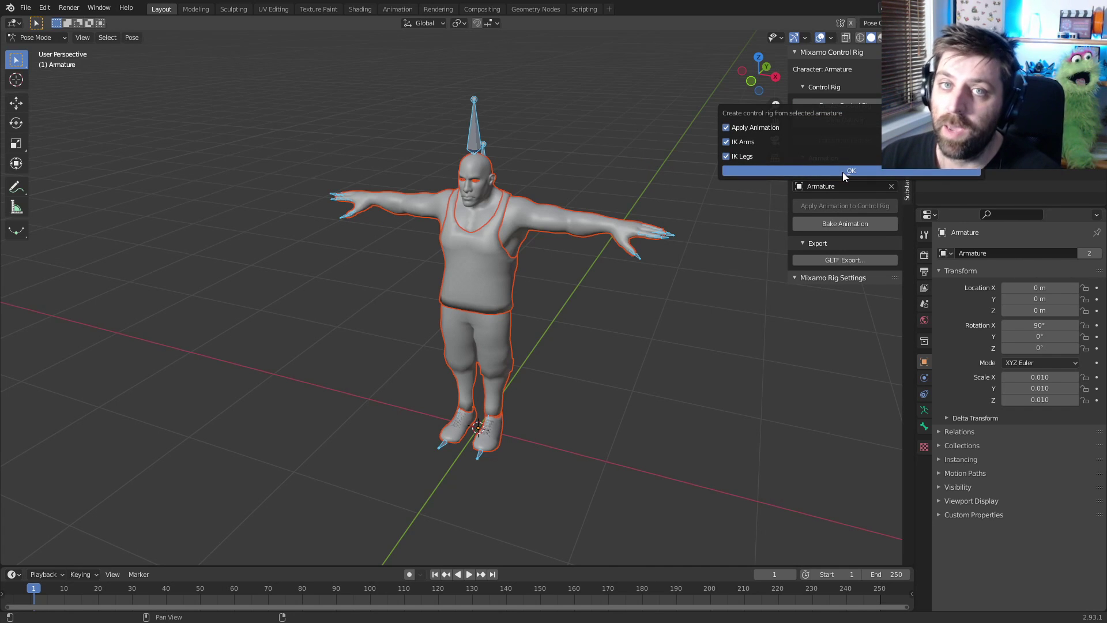
# In Pose Mode, lower the left hand IK control slightly down and inward
pyautogui.click(54, 37)
pyautogui.click(34, 76)
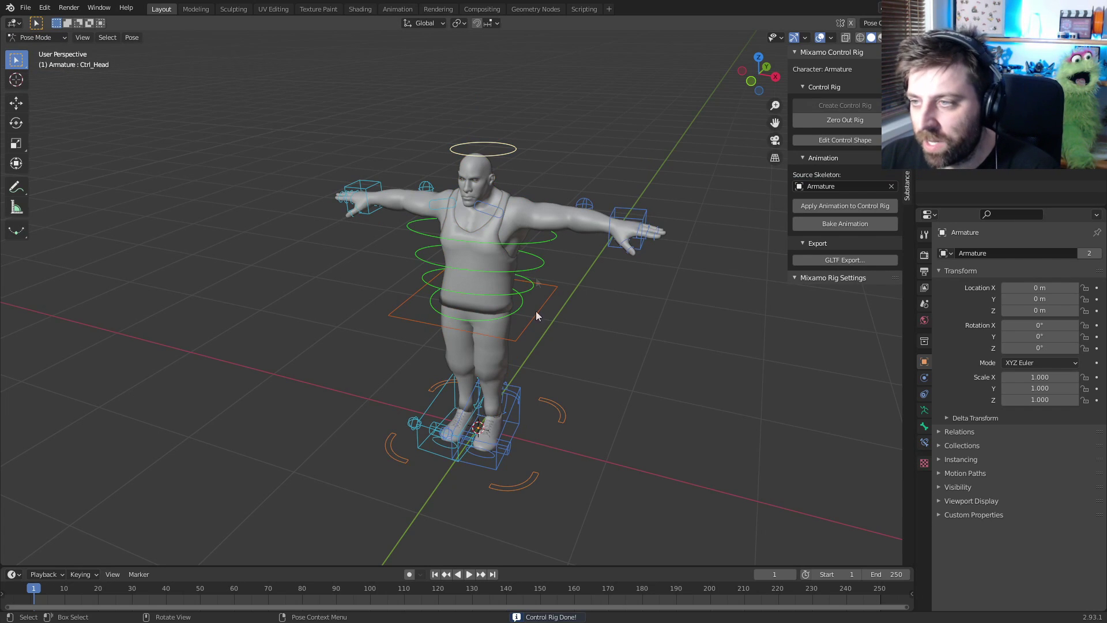
pyautogui.click(616, 257)
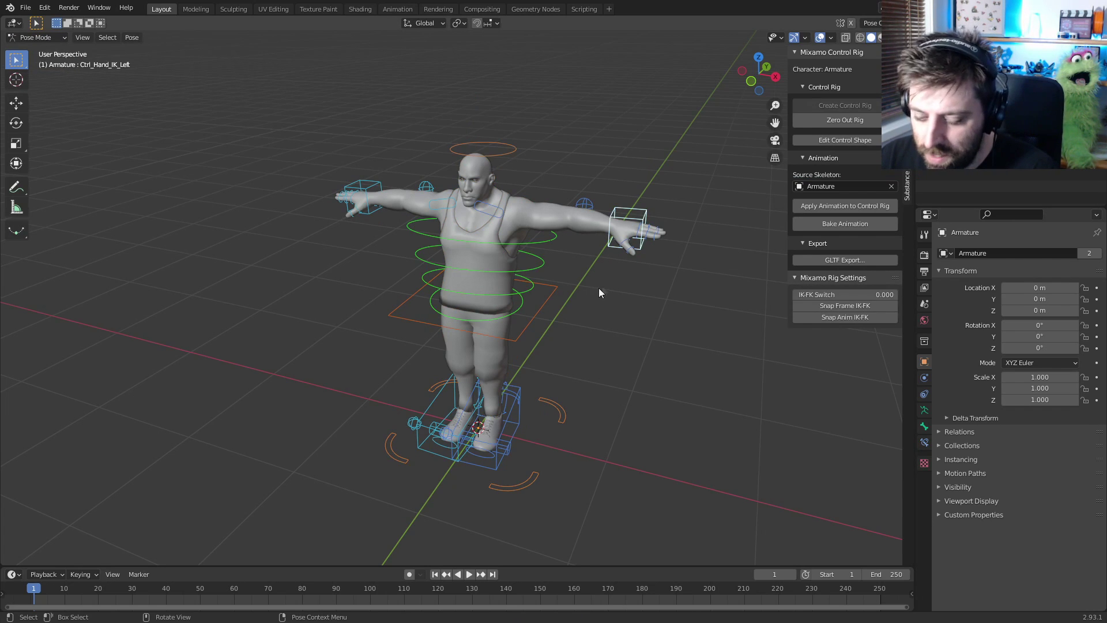
pyautogui.press('g')
pyautogui.rightClick(563, 311)
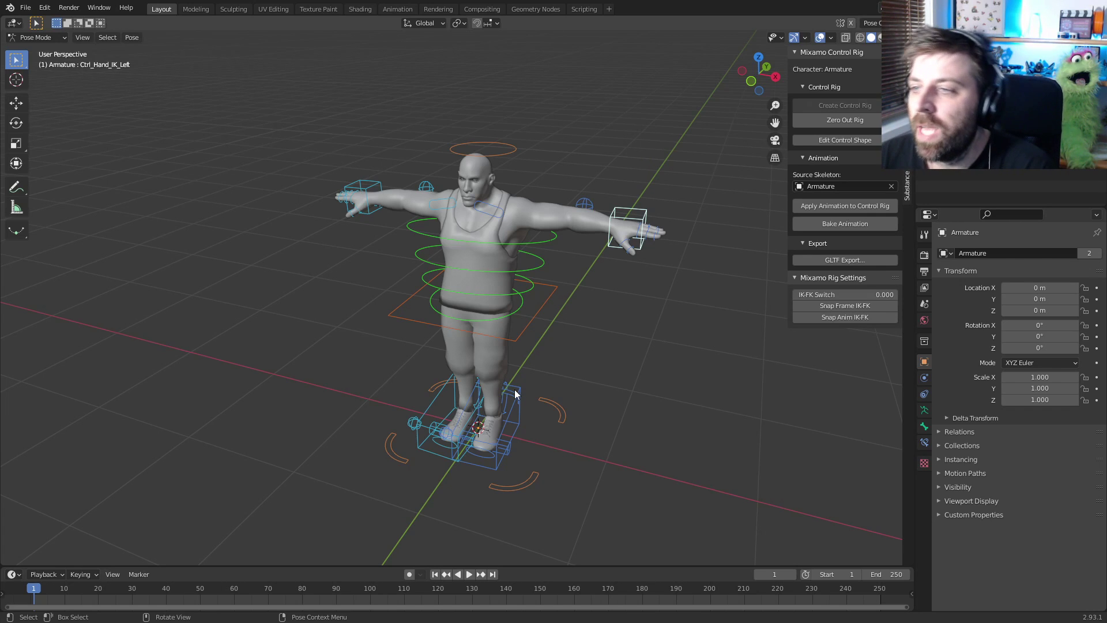
pyautogui.press('g')
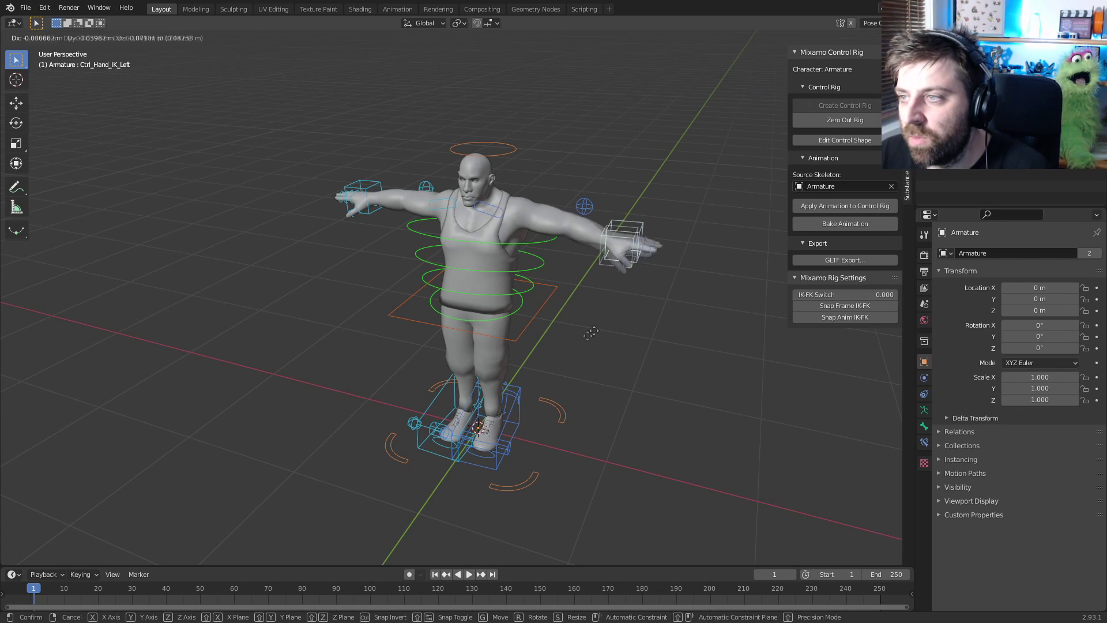
pyautogui.click(568, 339)
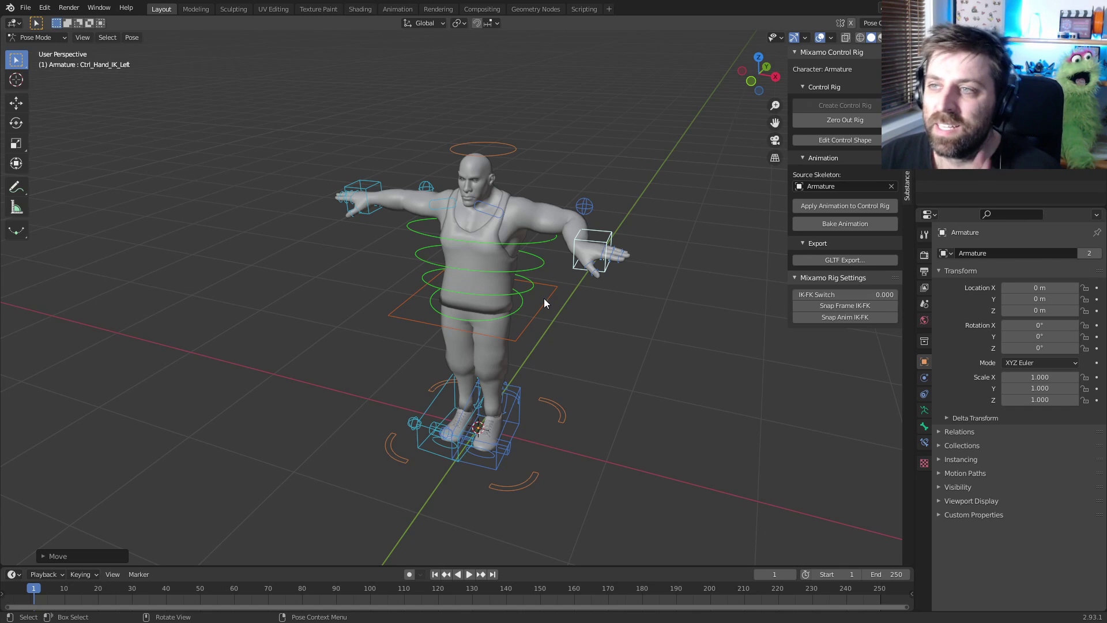
# Return to Object Mode and select the Body mesh
pyautogui.click(63, 42)
pyautogui.click(35, 51)
pyautogui.click(506, 209)
pyautogui.click(531, 220)
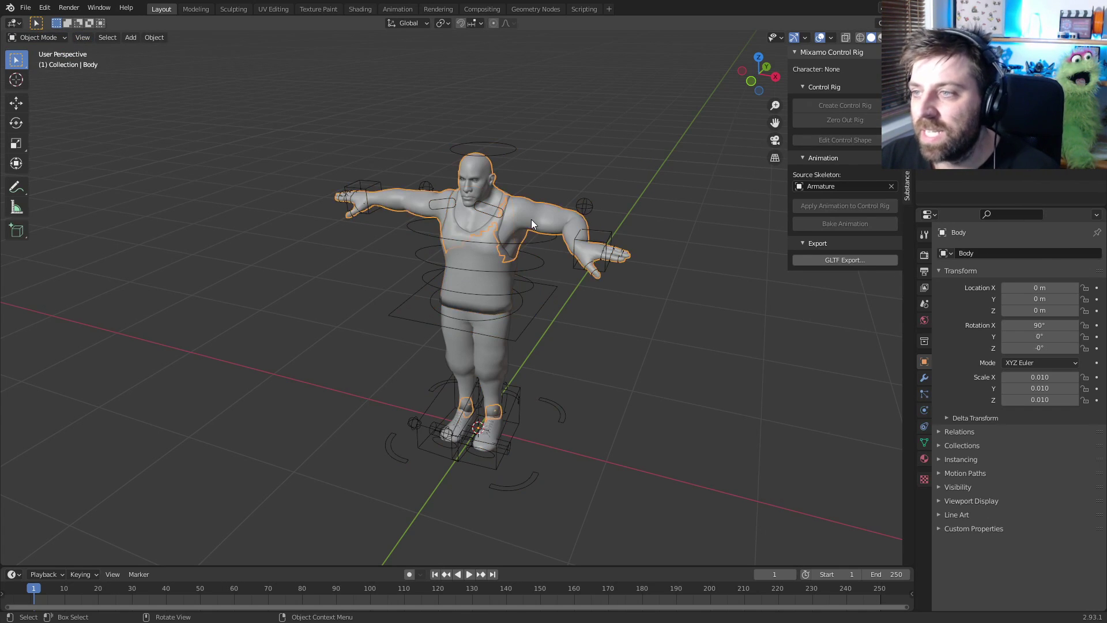
pyautogui.click(362, 9)
# Create a new Body material and wire an Image Texture node's Color into Base Color
pyautogui.scroll(5, 541, 243)
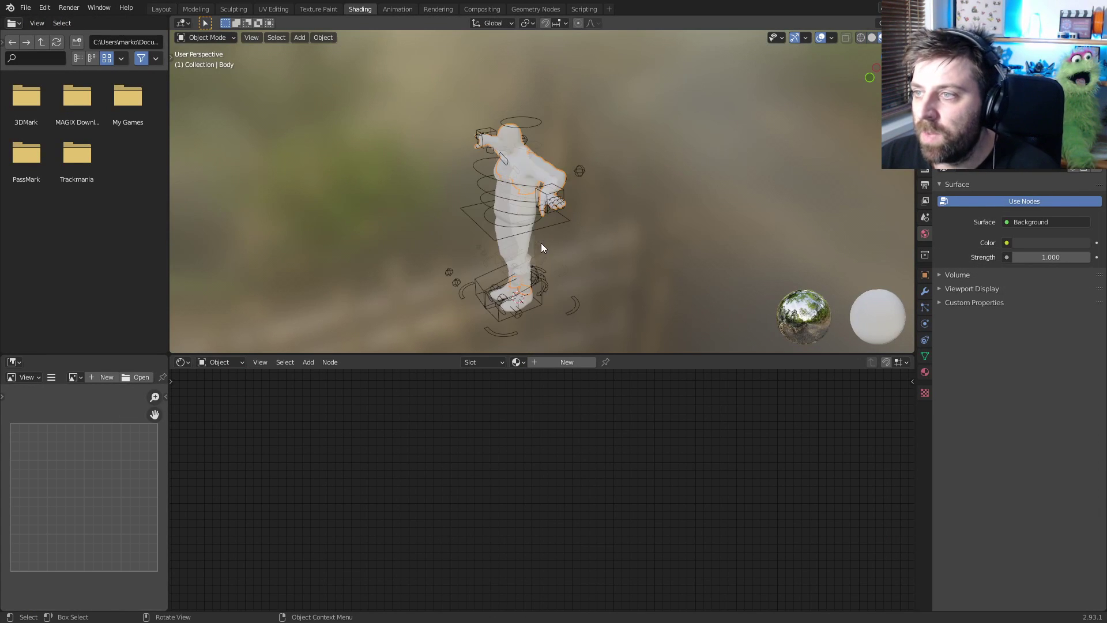
pyautogui.moveTo(541, 243); pyautogui.dragTo(568, 248, button='middle')
pyautogui.click(567, 362)
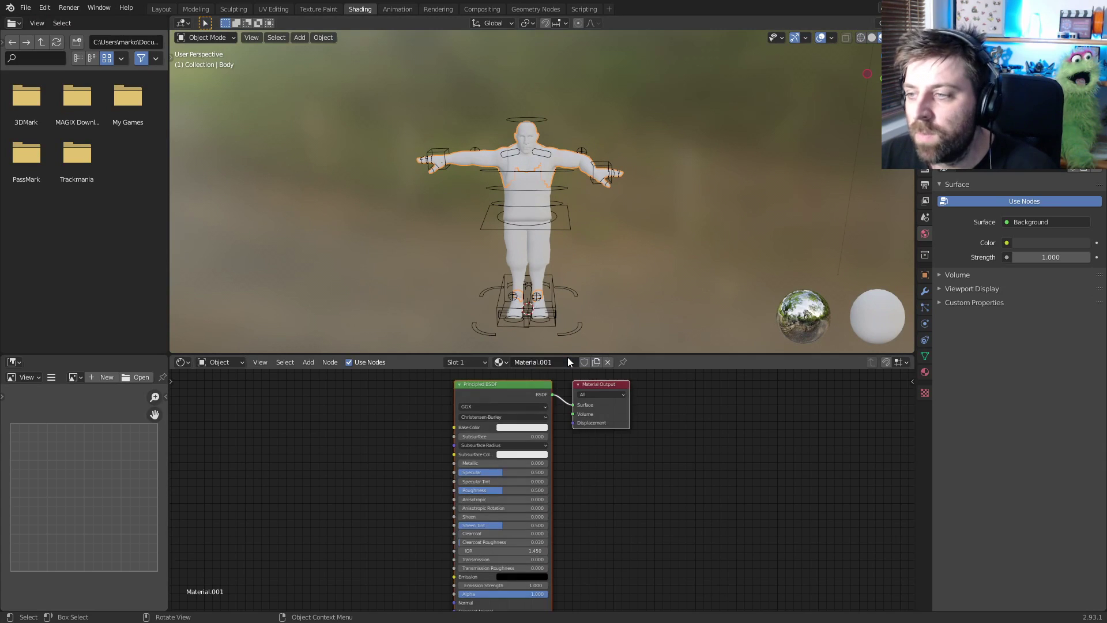
pyautogui.click(371, 407)
pyautogui.hotkey('shift', 'a')
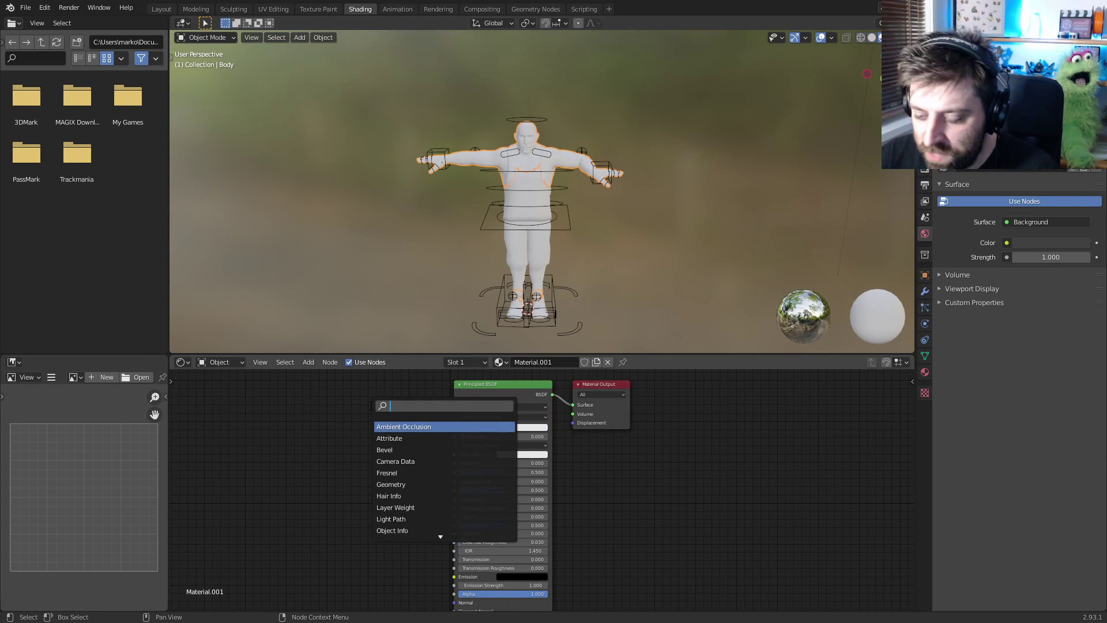
pyautogui.write('image')
pyautogui.press('Return')
pyautogui.click(357, 441)
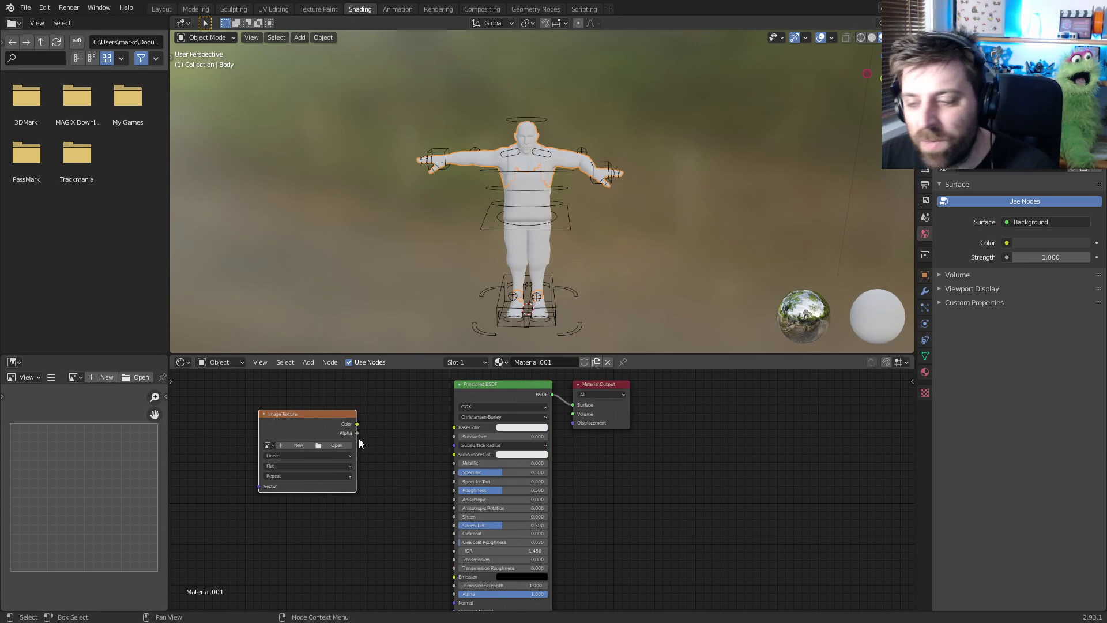
pyautogui.moveTo(357, 425); pyautogui.dragTo(454, 427)
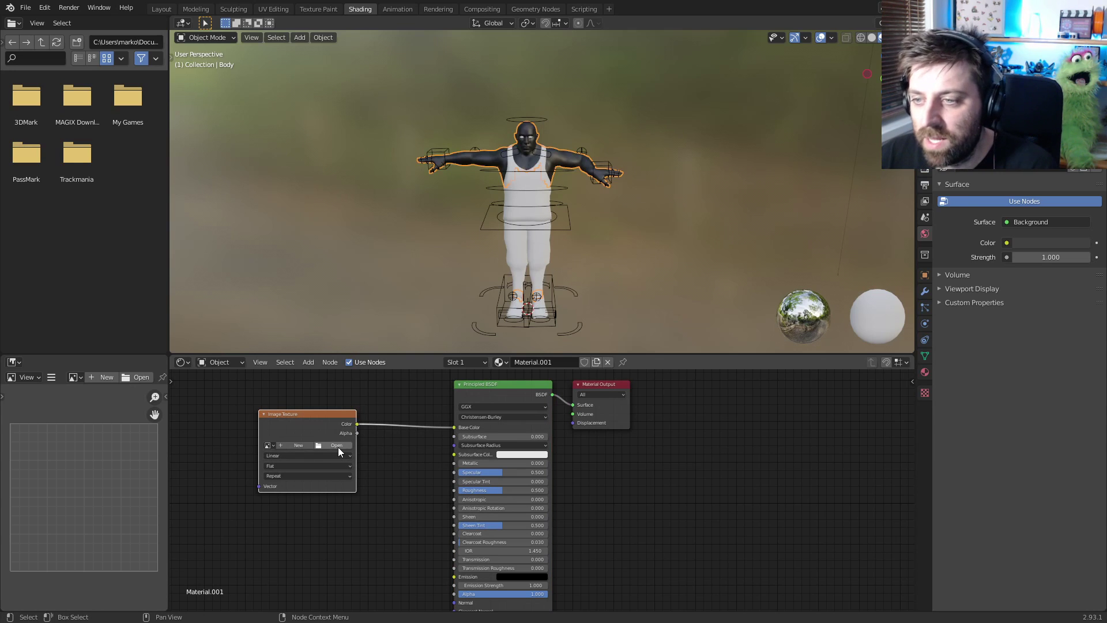
# Load Brute_Body_diffuse.png from the Brute textures folder into the image texture node
pyautogui.click(338, 448)
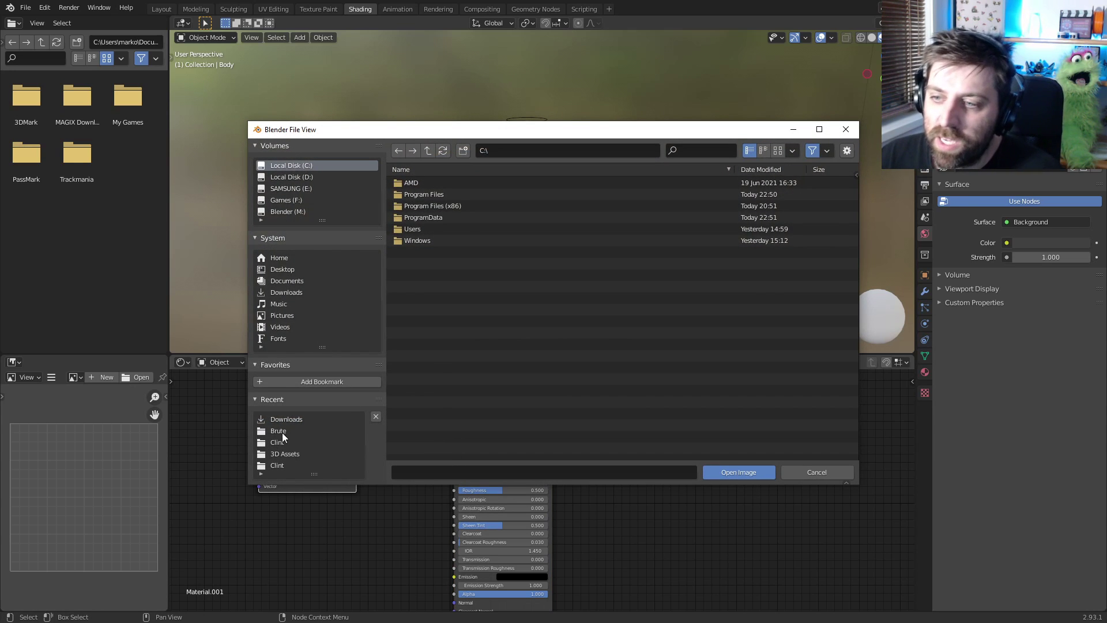
pyautogui.click(282, 431)
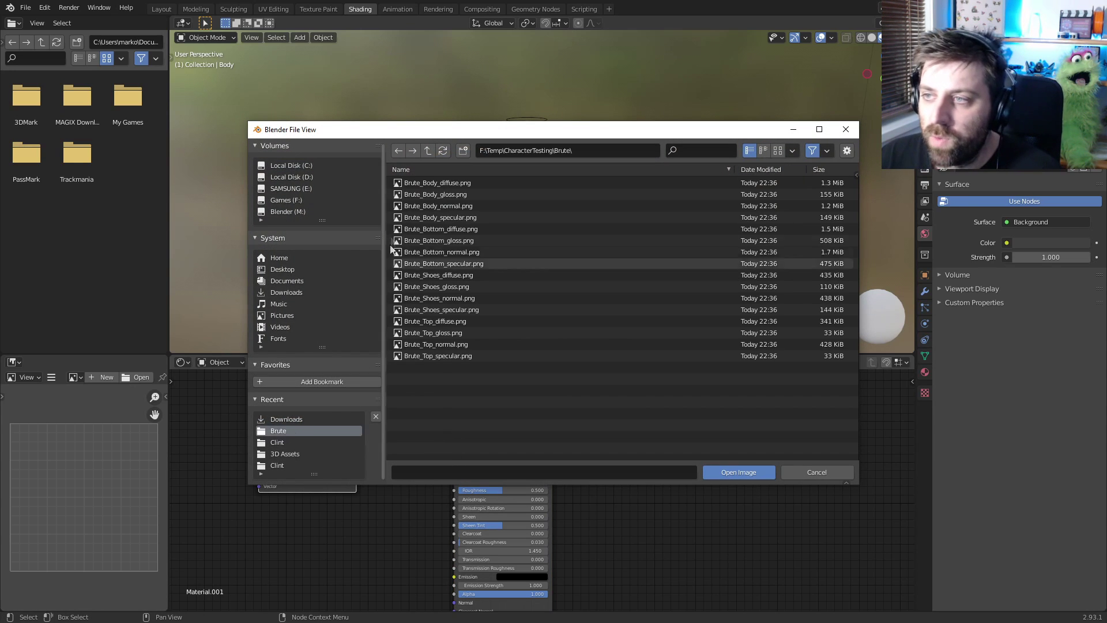
pyautogui.doubleClick(448, 182)
pyautogui.moveTo(336, 414); pyautogui.dragTo(350, 396)
pyautogui.hotkey('shift', 'd')
# Wire the duplicated texture into Specular, load Brute_Body_specular.png, and set it to Non-Color
pyautogui.click(272, 526)
pyautogui.moveTo(272, 527); pyautogui.dragTo(321, 420, button='middle')
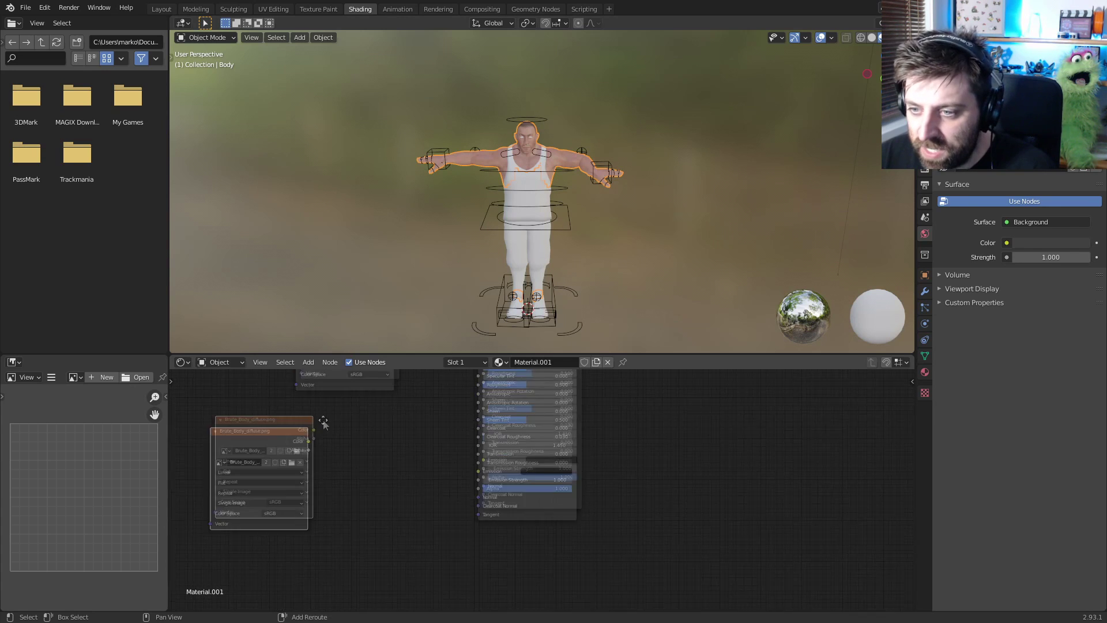
pyautogui.moveTo(305, 463); pyautogui.dragTo(475, 389)
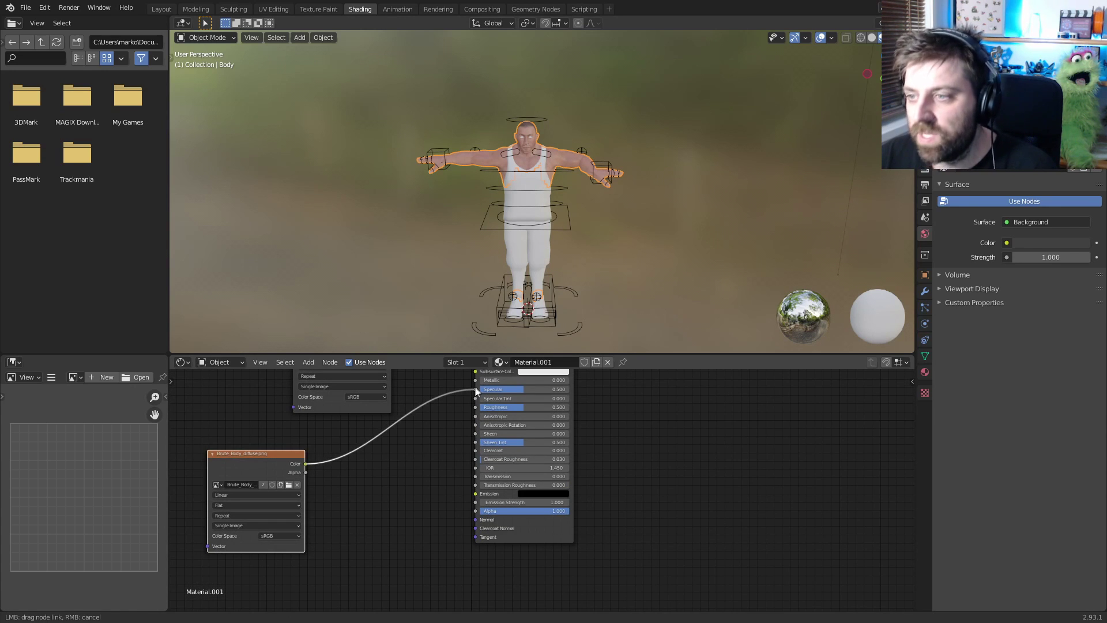
pyautogui.click(289, 484)
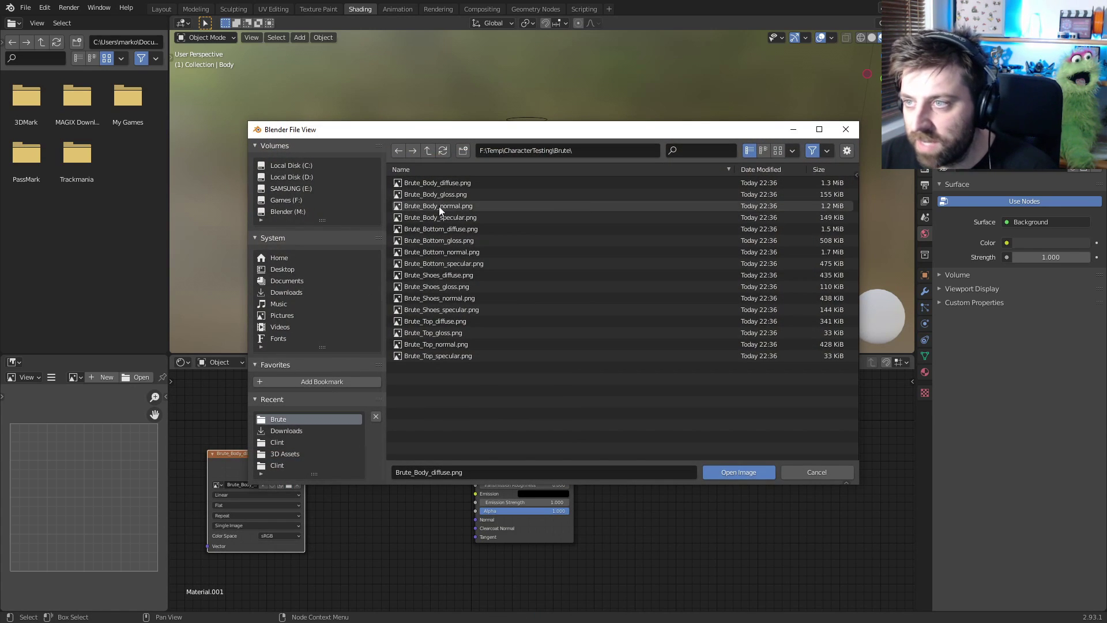
pyautogui.doubleClick(450, 219)
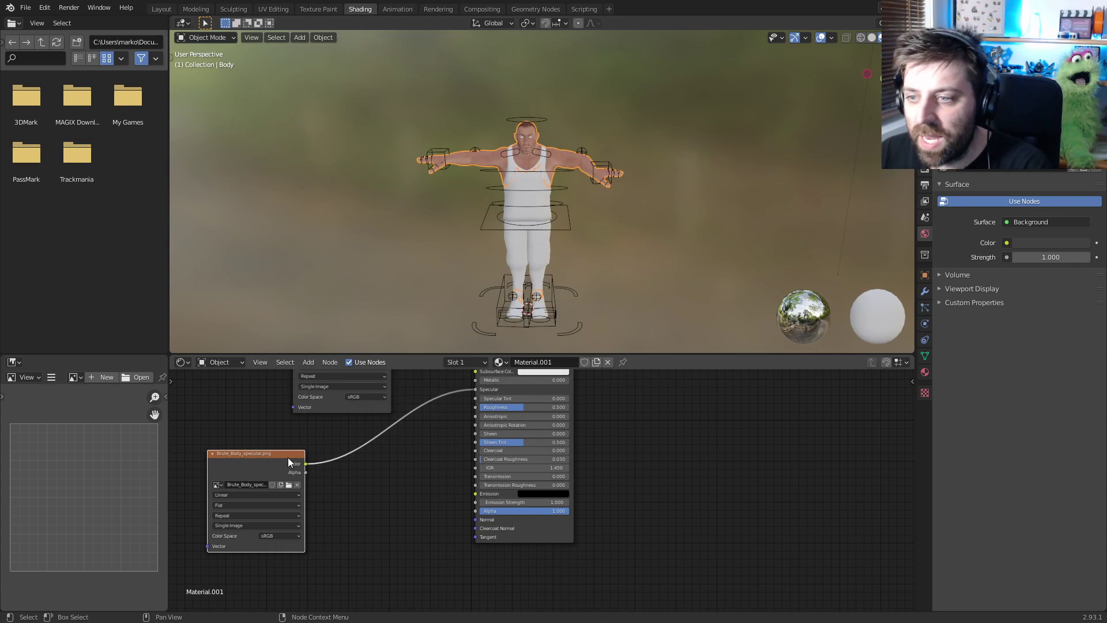
pyautogui.click(276, 536)
pyautogui.click(295, 572)
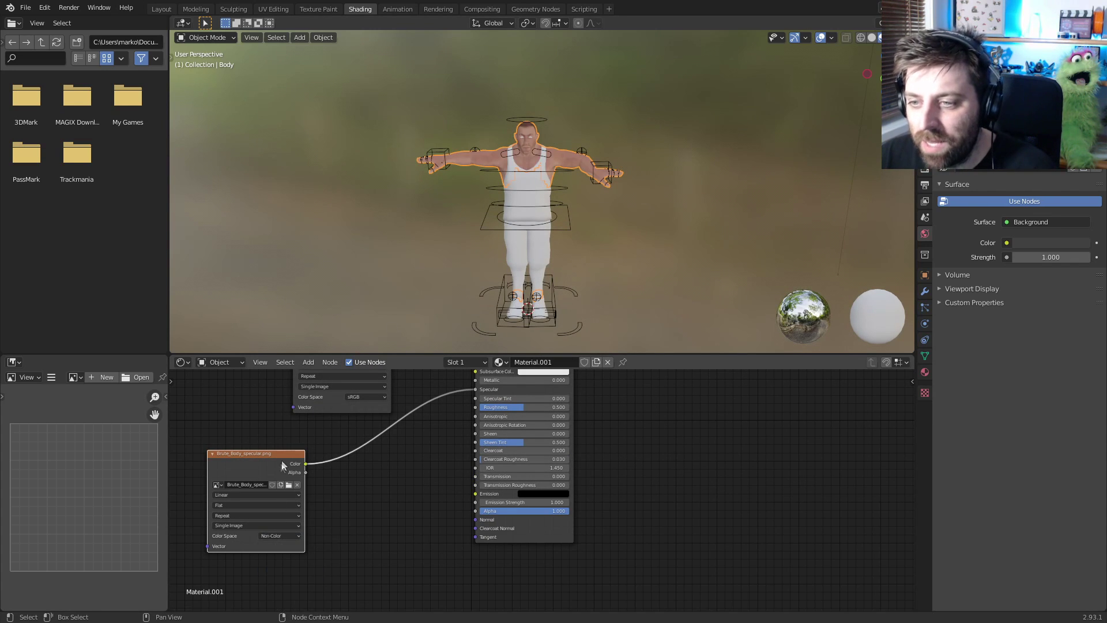
pyautogui.moveTo(280, 452); pyautogui.dragTo(255, 406)
# Duplicate the texture node again and load Brute_Body_normal.png into the copy
pyautogui.hotkey('shift', 'd')
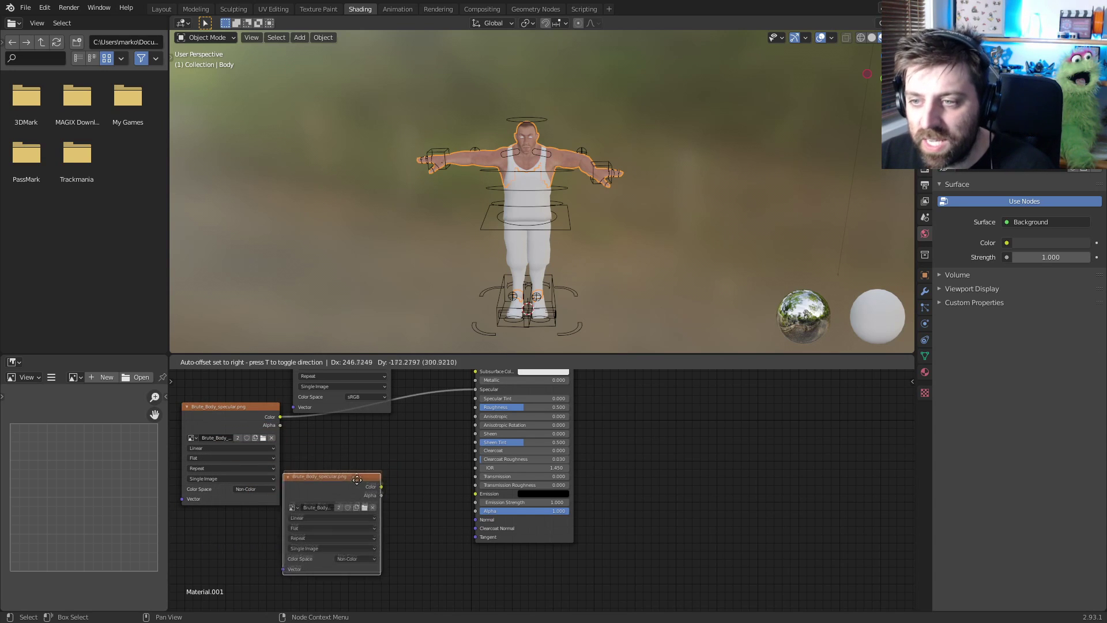
pyautogui.click(357, 484)
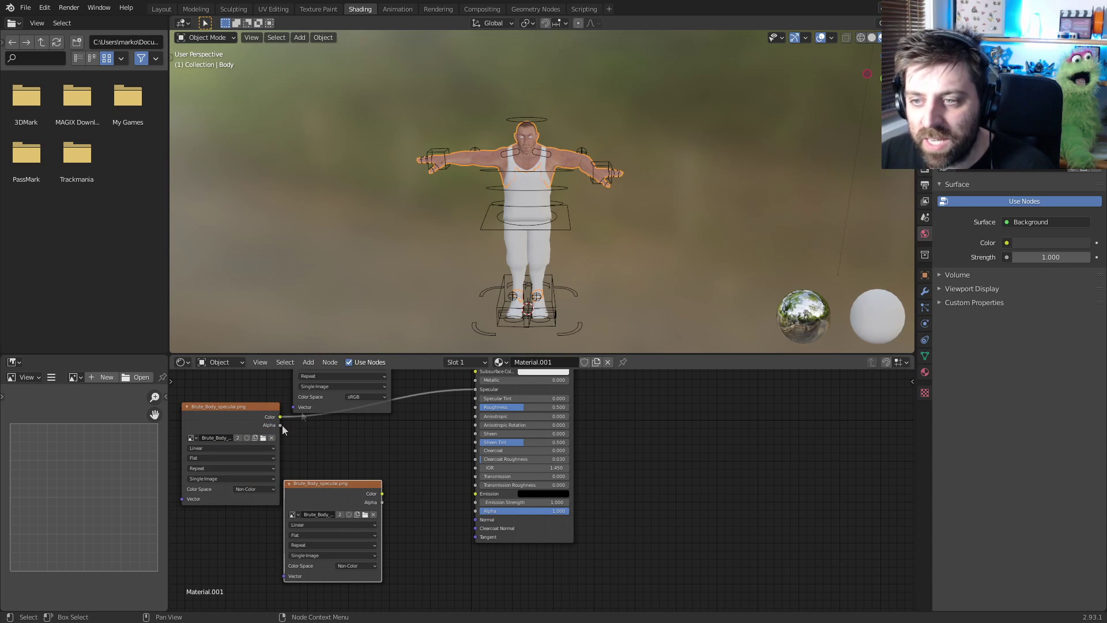
pyautogui.click(365, 515)
pyautogui.doubleClick(442, 206)
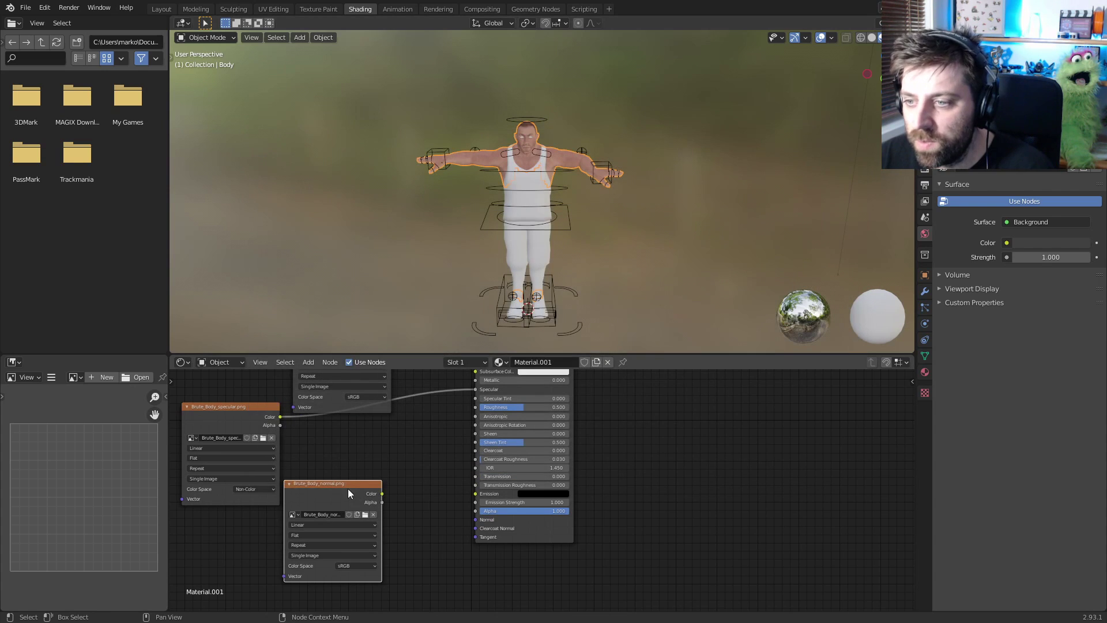
pyautogui.moveTo(347, 493); pyautogui.dragTo(304, 501)
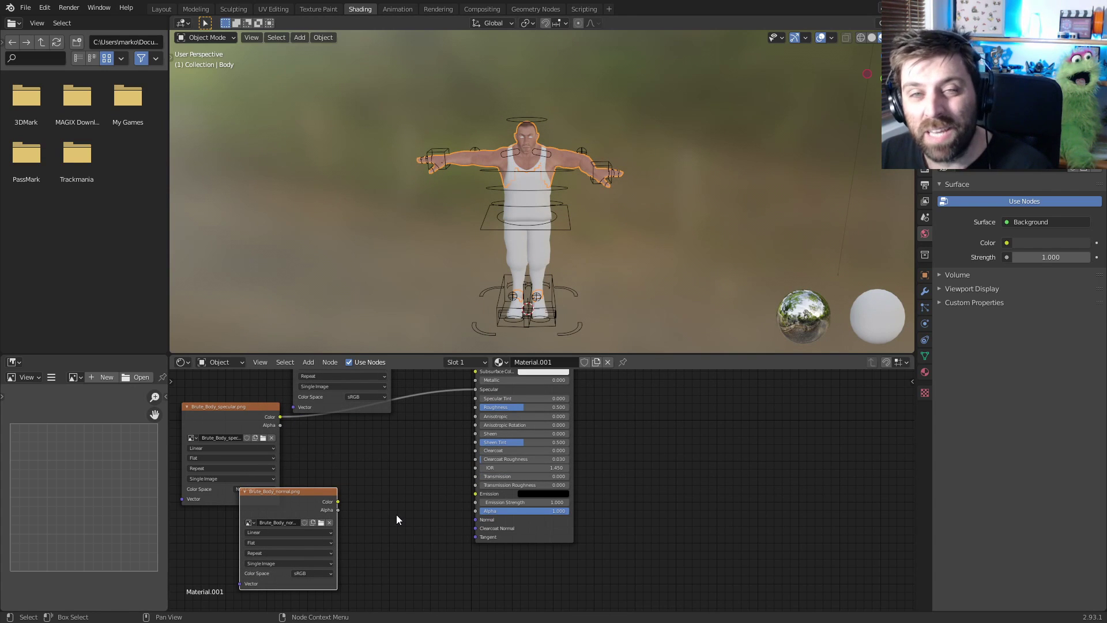
pyautogui.hotkey('shift', 'a')
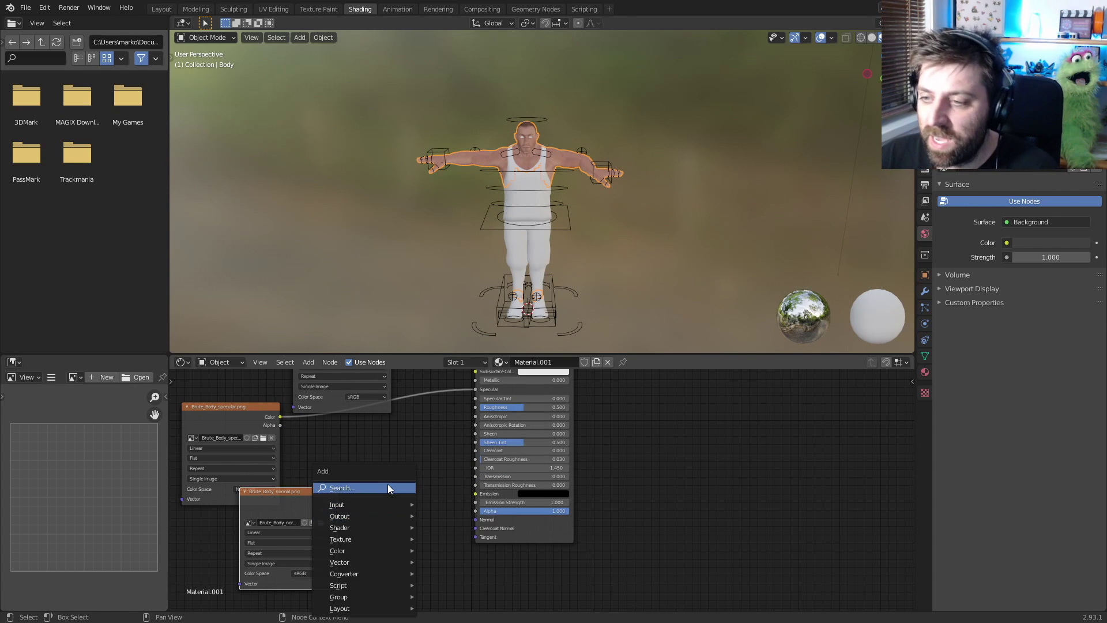
# Add a Normal Map node between the normal texture and the shader's Normal input
pyautogui.click(388, 487)
pyautogui.write('nor')
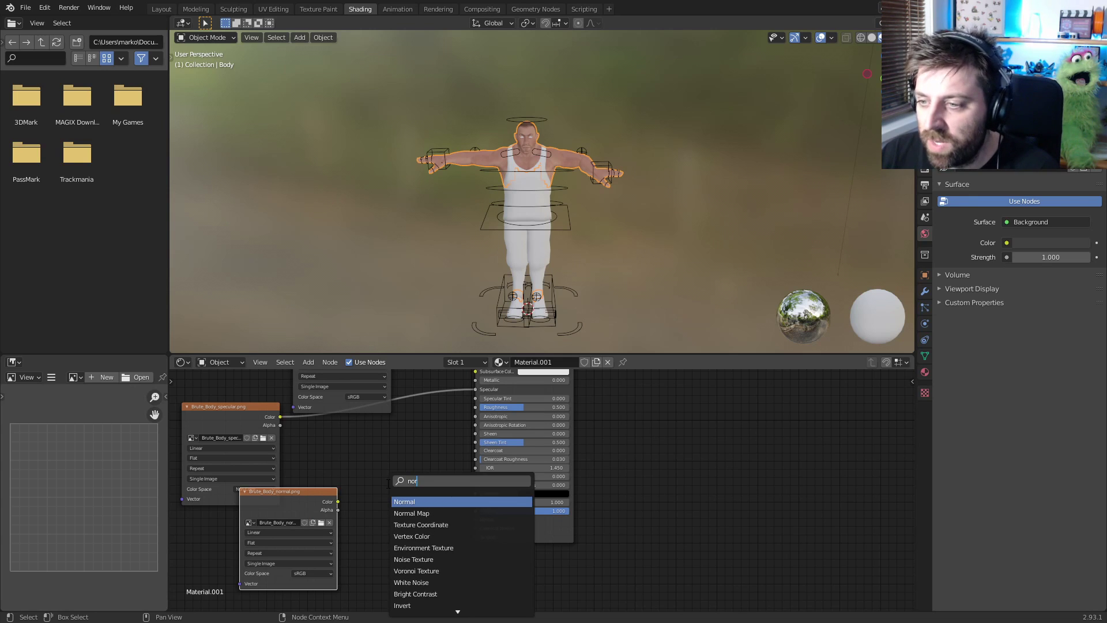
pyautogui.press('Return')
pyautogui.click(364, 497)
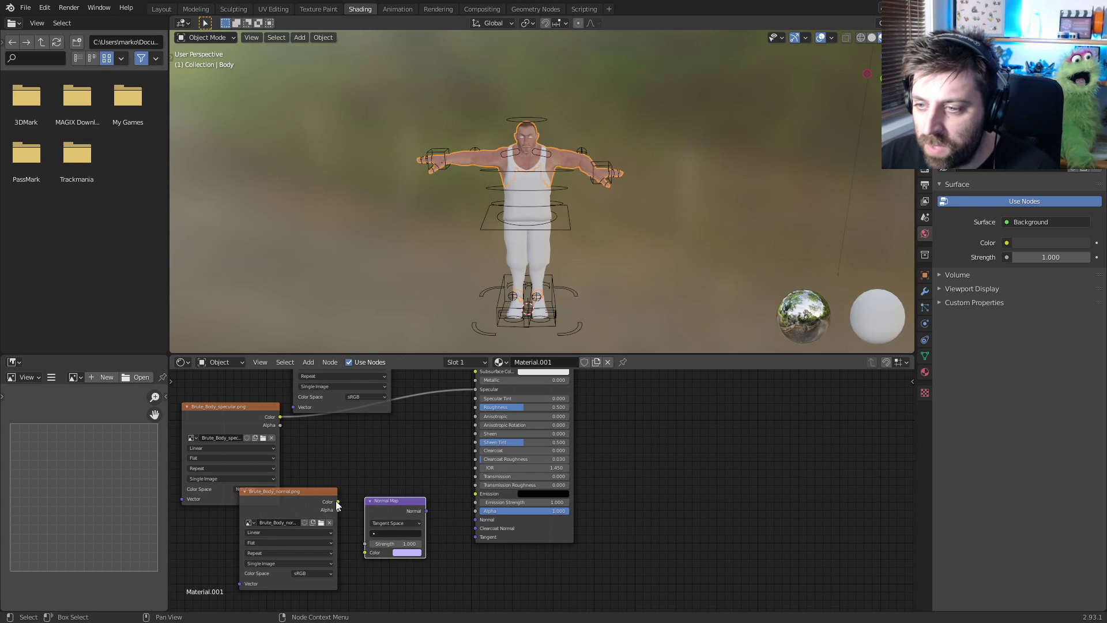
pyautogui.moveTo(338, 501); pyautogui.dragTo(366, 549)
pyautogui.moveTo(425, 511); pyautogui.dragTo(479, 520)
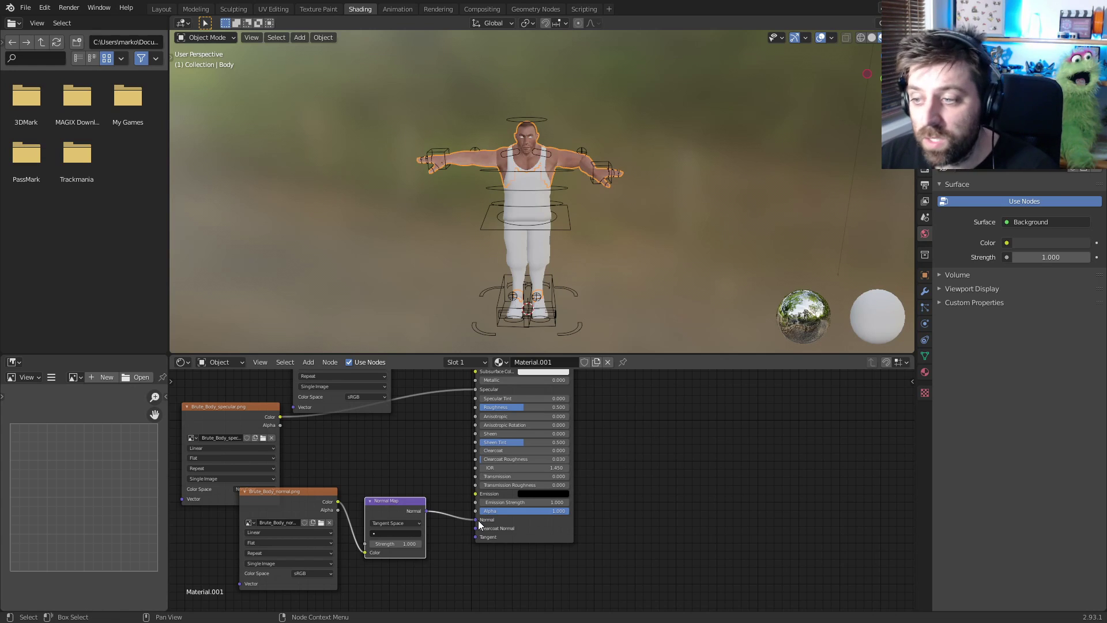
# Set the Brute_Body_normal.png texture's Color Space to Non-Color
pyautogui.scroll(1, 446, 528)
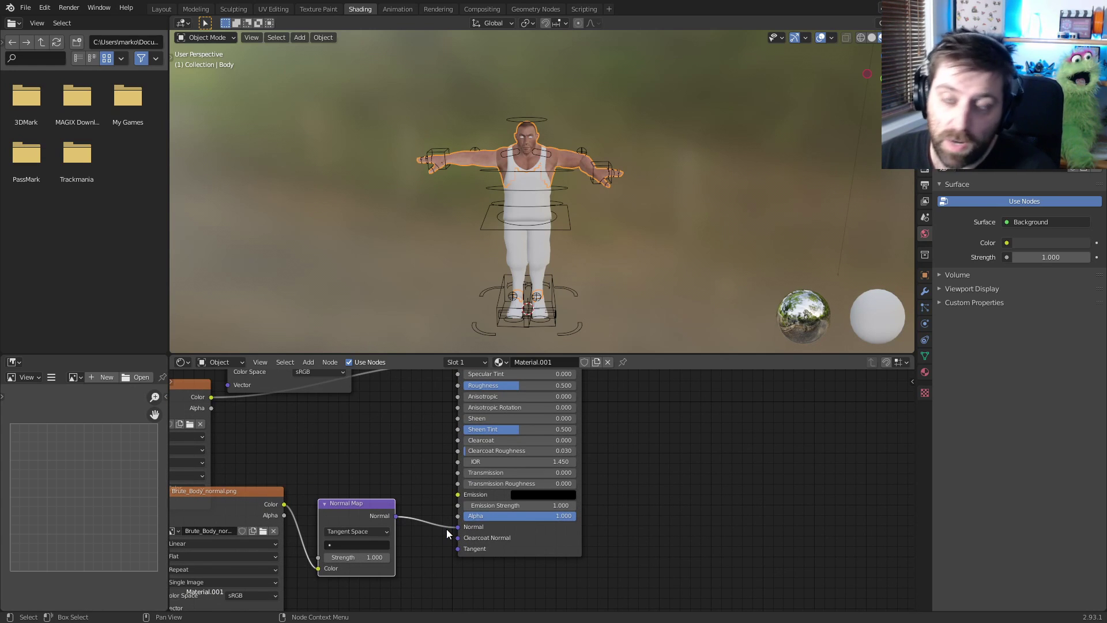
pyautogui.moveTo(438, 539); pyautogui.dragTo(486, 508, button='middle')
pyautogui.click(295, 562)
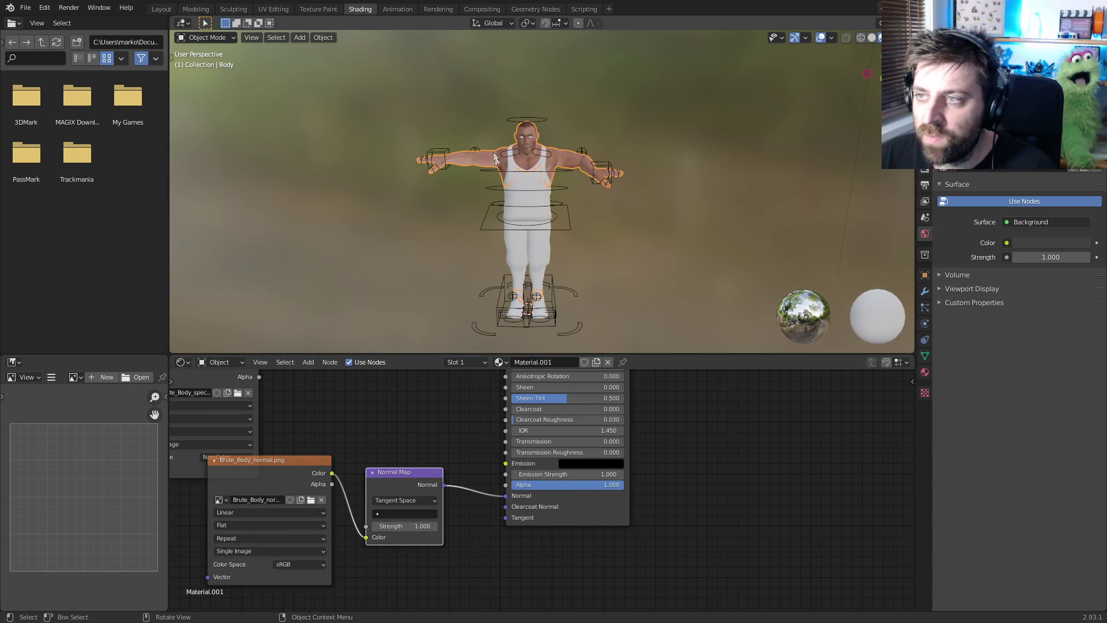
pyautogui.click(303, 565)
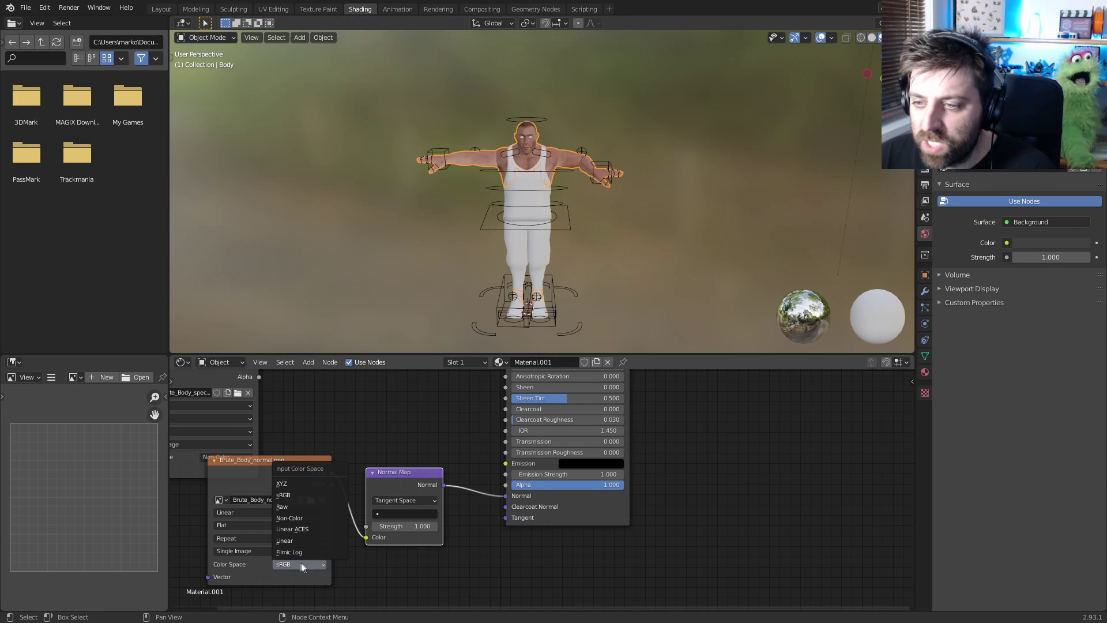
pyautogui.click(300, 518)
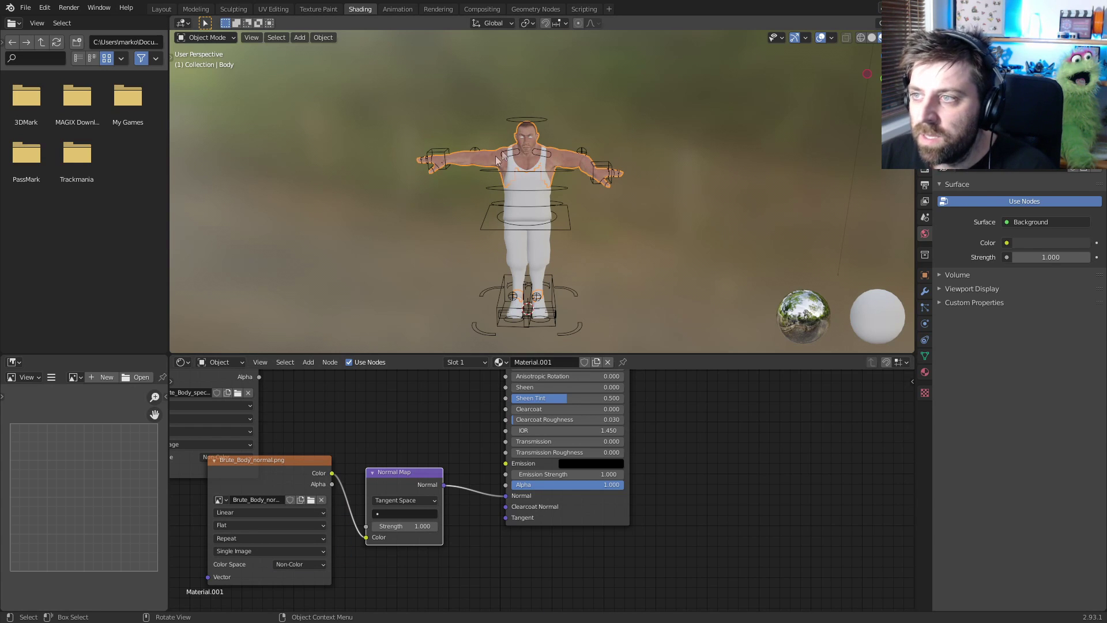
pyautogui.scroll(5, 500, 158)
# Wire the Brute_Body_diffuse.png node's Alpha socket into the Principled BSDF Alpha
pyautogui.moveTo(500, 157); pyautogui.dragTo(535, 539, button='middle')
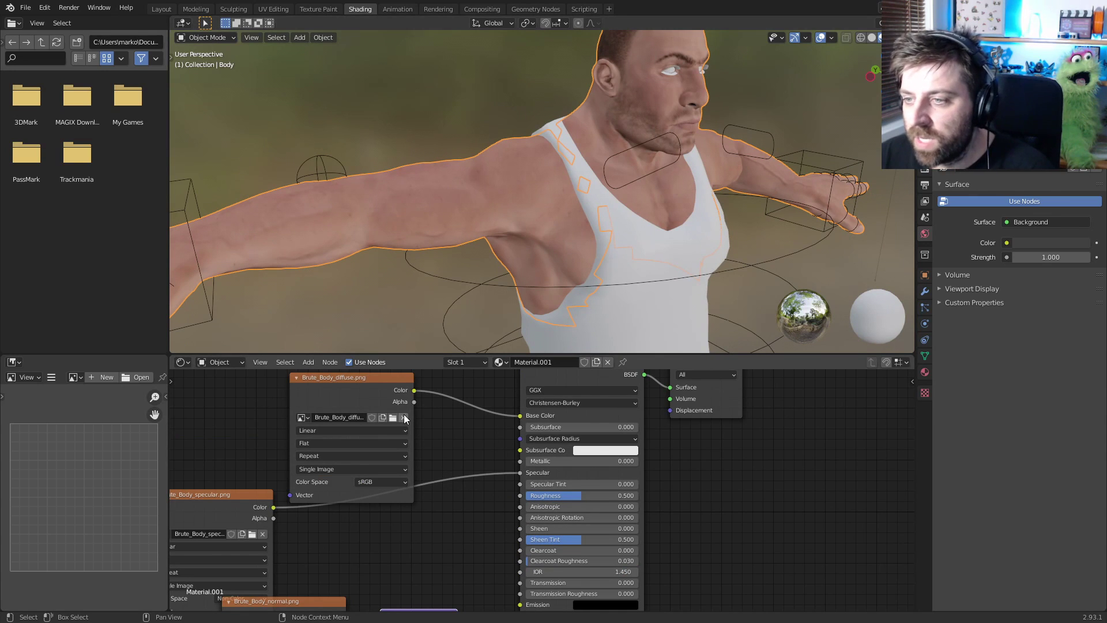
pyautogui.moveTo(405, 419); pyautogui.dragTo(377, 400, button='middle')
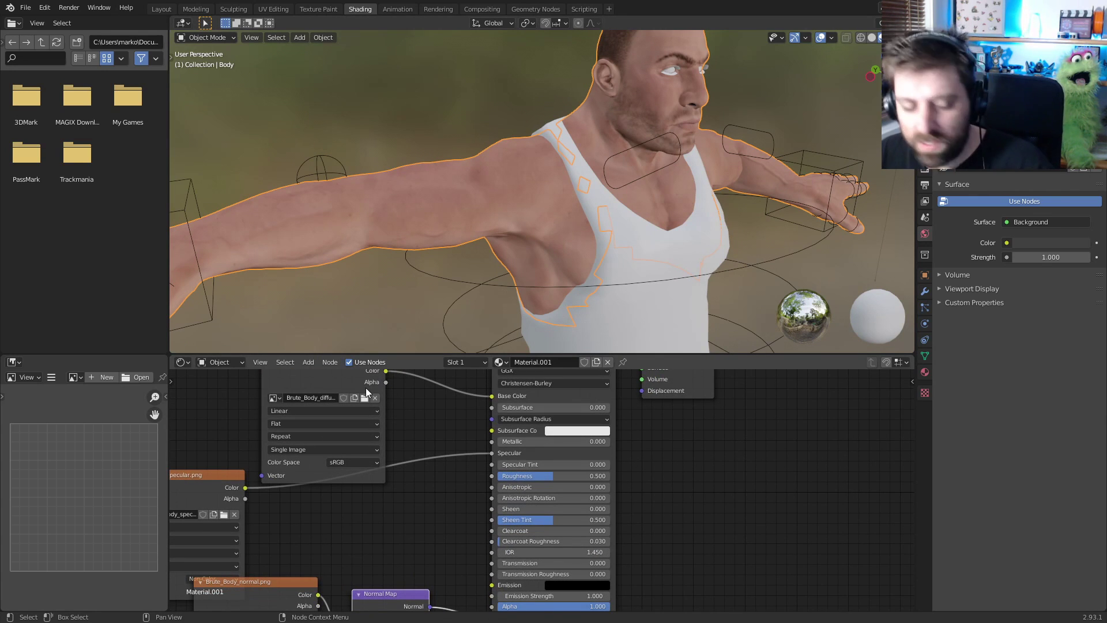
pyautogui.moveTo(385, 381); pyautogui.dragTo(497, 606)
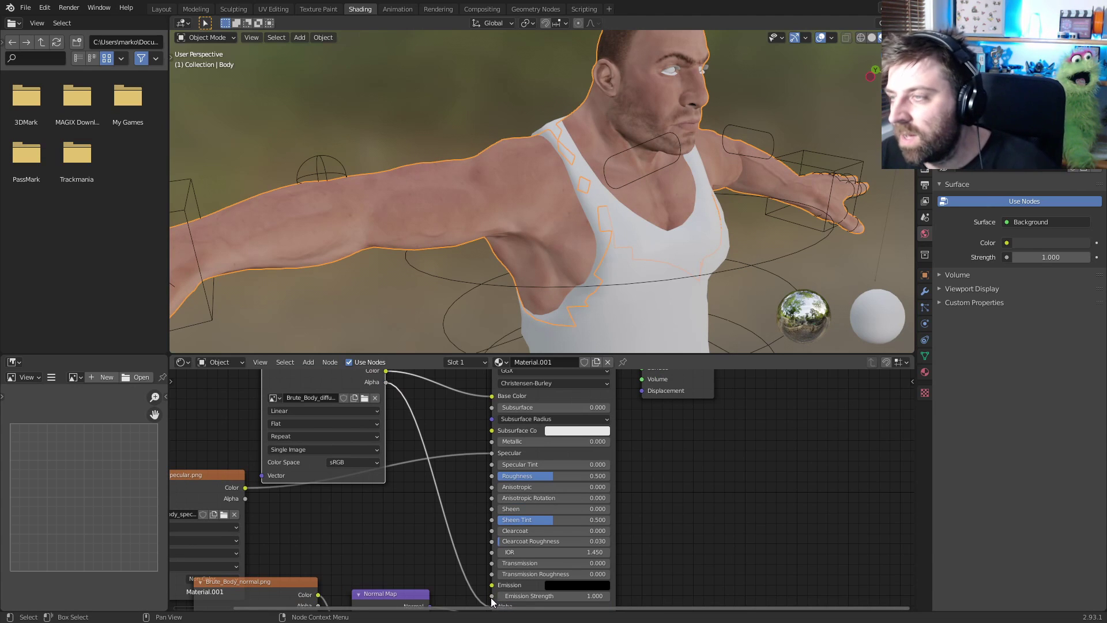
pyautogui.moveTo(679, 162); pyautogui.dragTo(610, 243, button='middle')
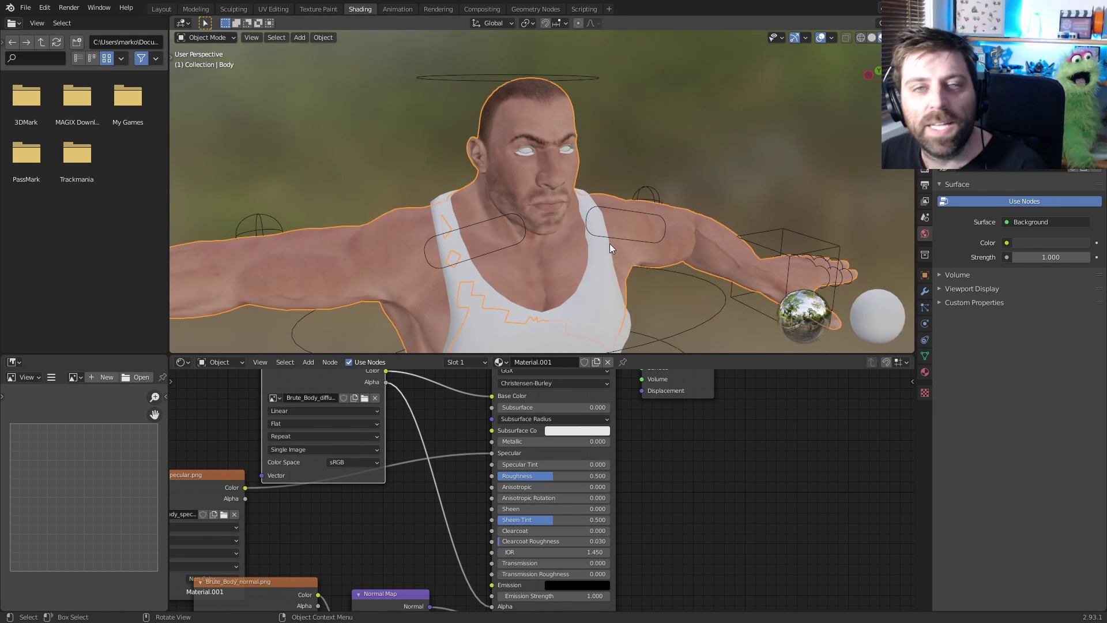
# Assign the existing Material.001 to both the eyelashes and the eyes objects
pyautogui.click(530, 154)
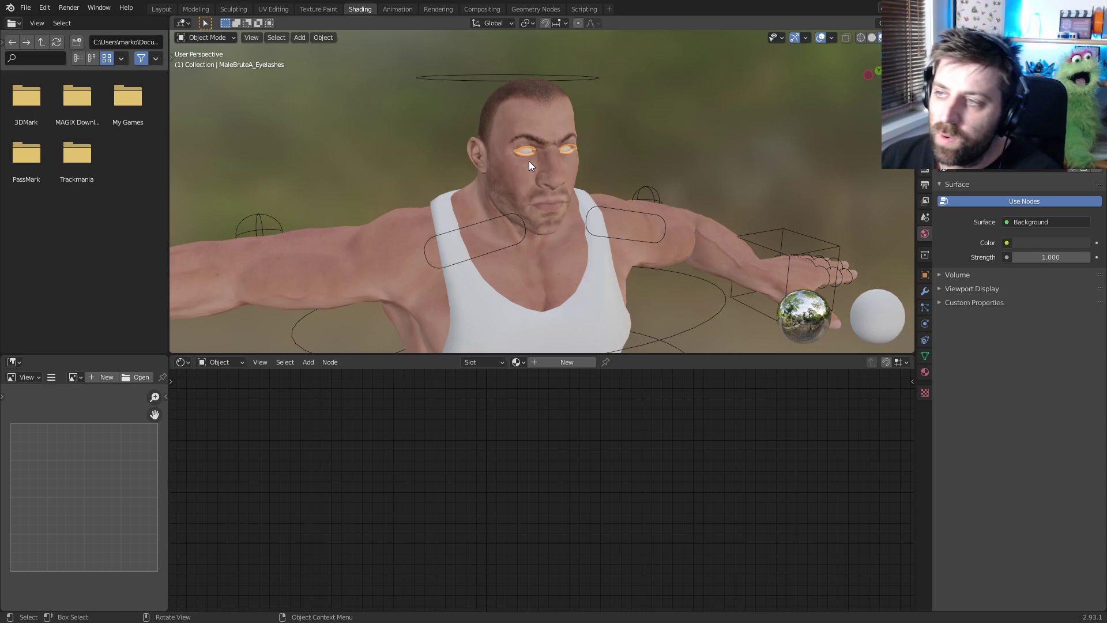
pyautogui.click(516, 362)
pyautogui.click(526, 391)
pyautogui.click(526, 151)
pyautogui.click(517, 362)
pyautogui.click(542, 390)
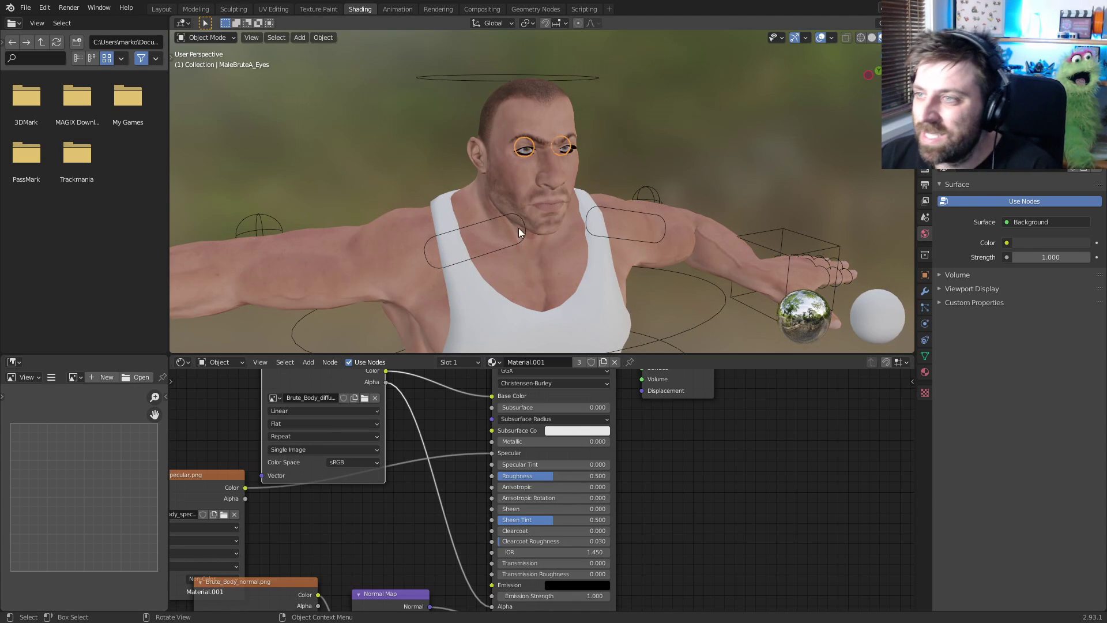
# Set the eyelash material's Blend Mode and Shadow Mode to Alpha Hashed
pyautogui.moveTo(518, 228); pyautogui.dragTo(566, 240, button='middle')
pyautogui.scroll(3, 587, 233)
pyautogui.click(624, 186)
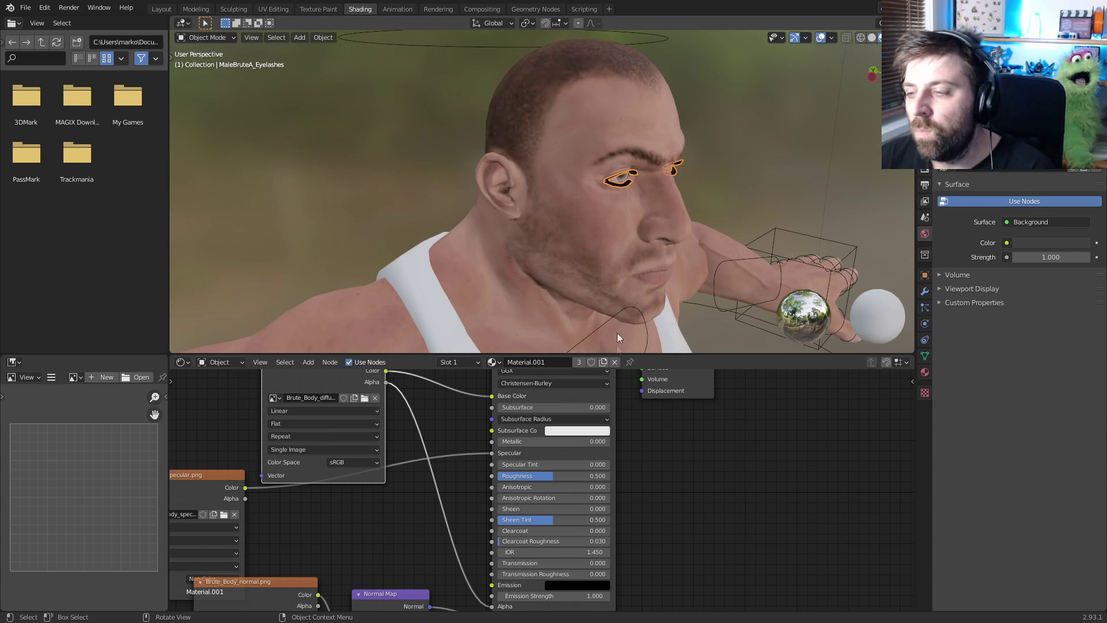
pyautogui.click(925, 372)
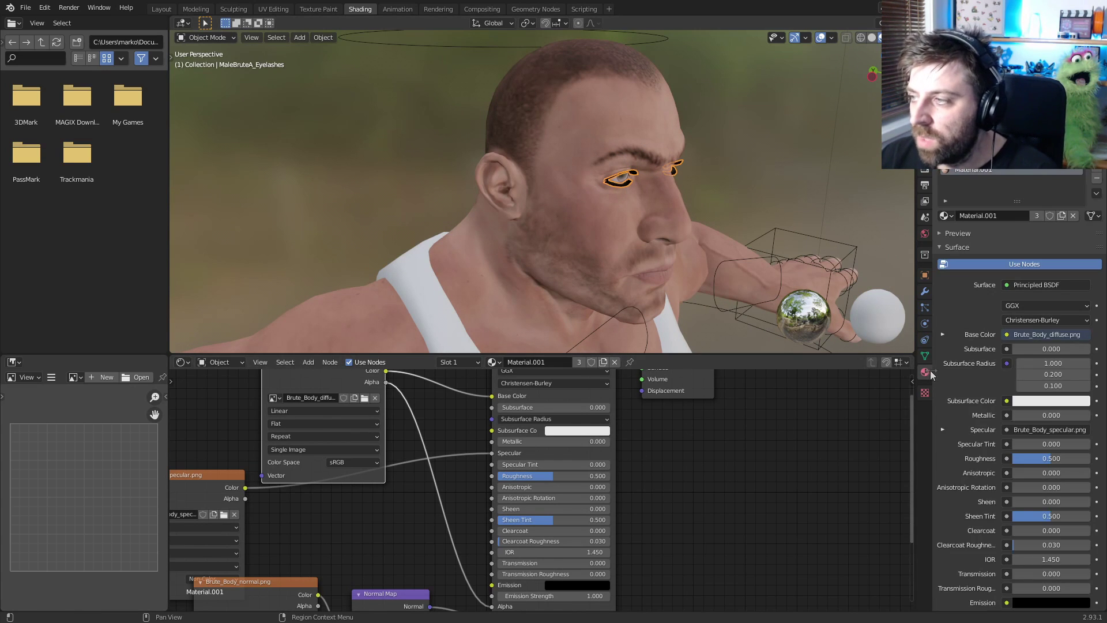
pyautogui.scroll(-3, 968, 381)
pyautogui.scroll(-3, 967, 382)
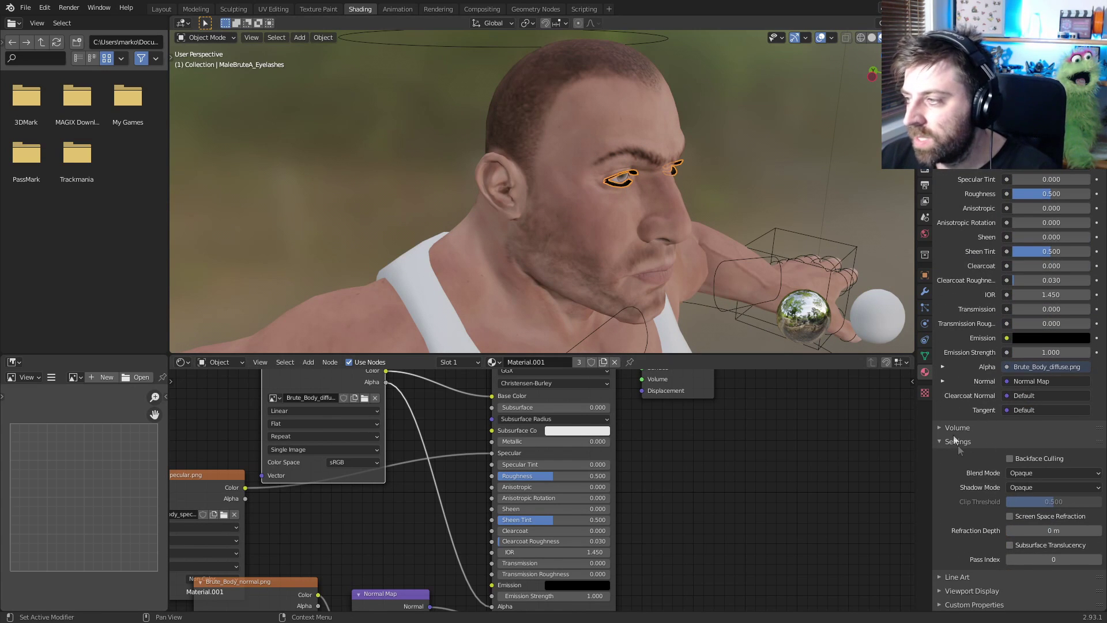
pyautogui.click(1039, 475)
pyautogui.click(1054, 512)
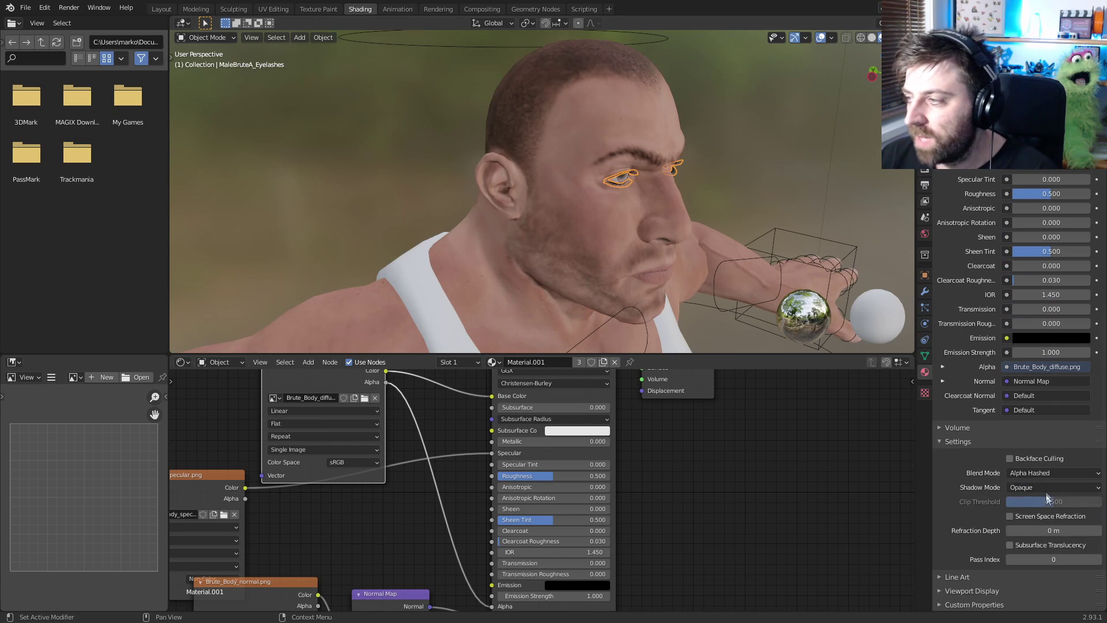
pyautogui.click(1046, 487)
pyautogui.click(1049, 538)
# Orbit around the head and body to inspect the now-transparent eyelashes
pyautogui.moveTo(766, 237); pyautogui.dragTo(768, 177, button='middle')
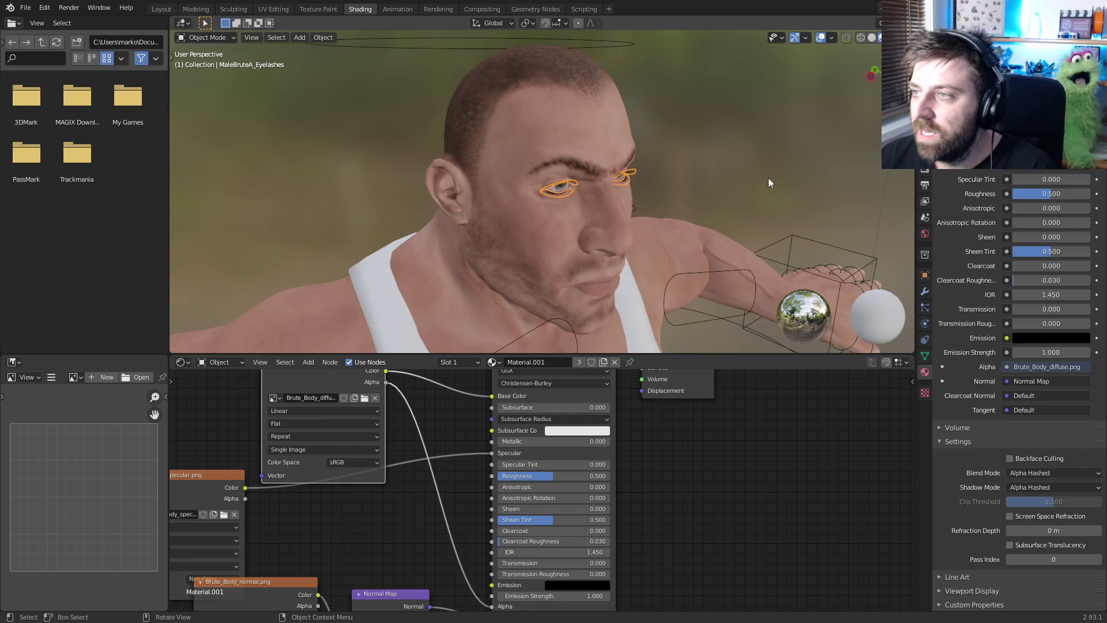
pyautogui.scroll(-5, 597, 231)
pyautogui.moveTo(634, 234); pyautogui.dragTo(617, 202, button='middle')
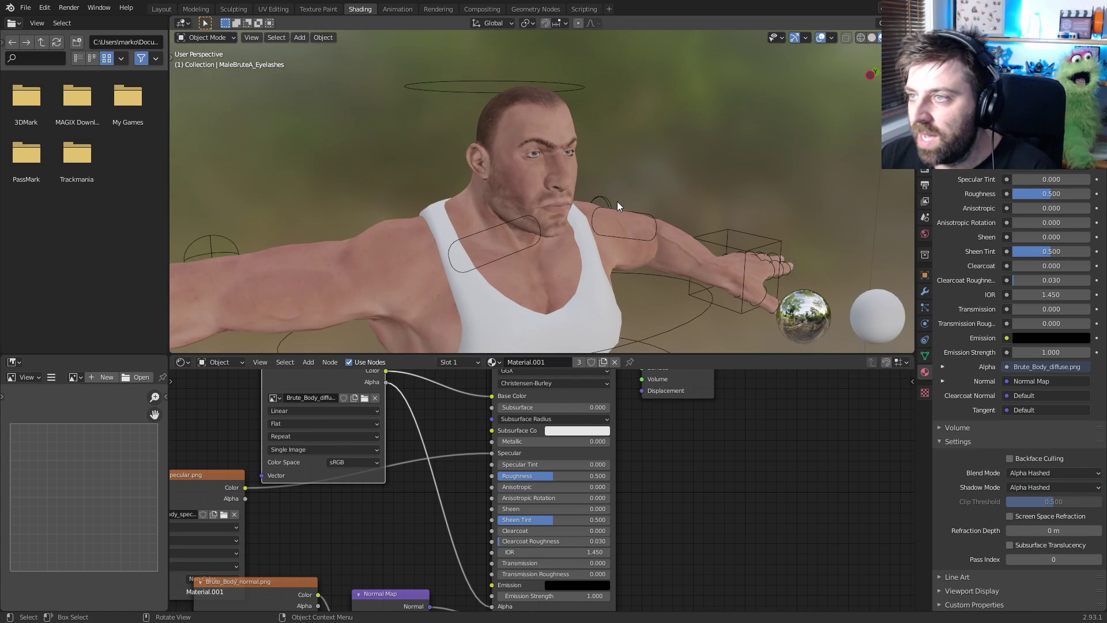
pyautogui.scroll(-3, 617, 202)
pyautogui.moveTo(649, 244); pyautogui.dragTo(650, 170, button='middle')
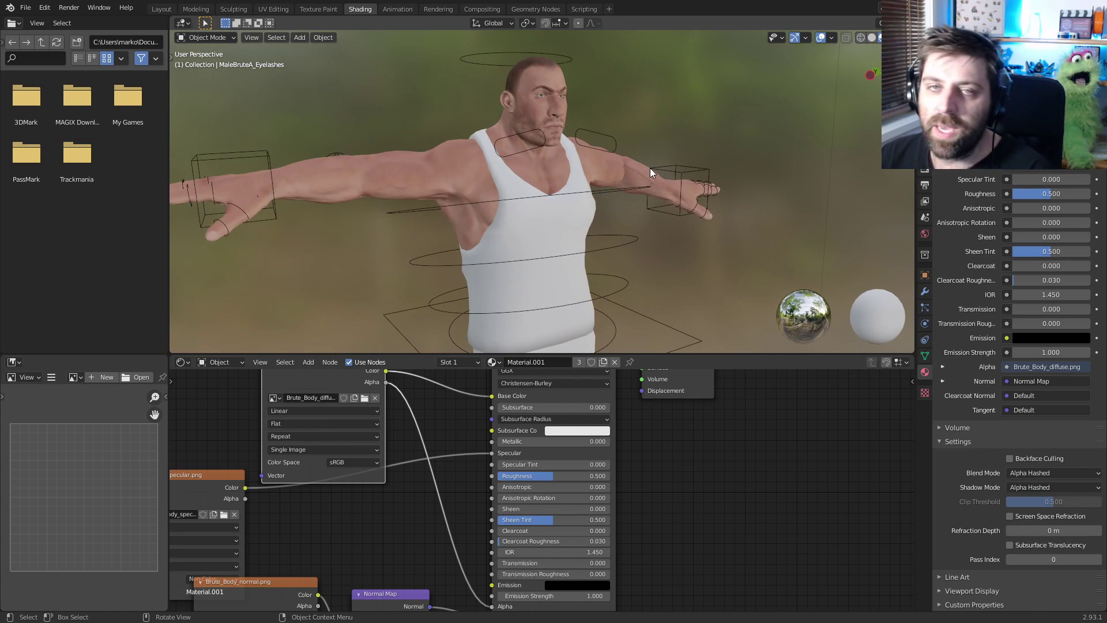